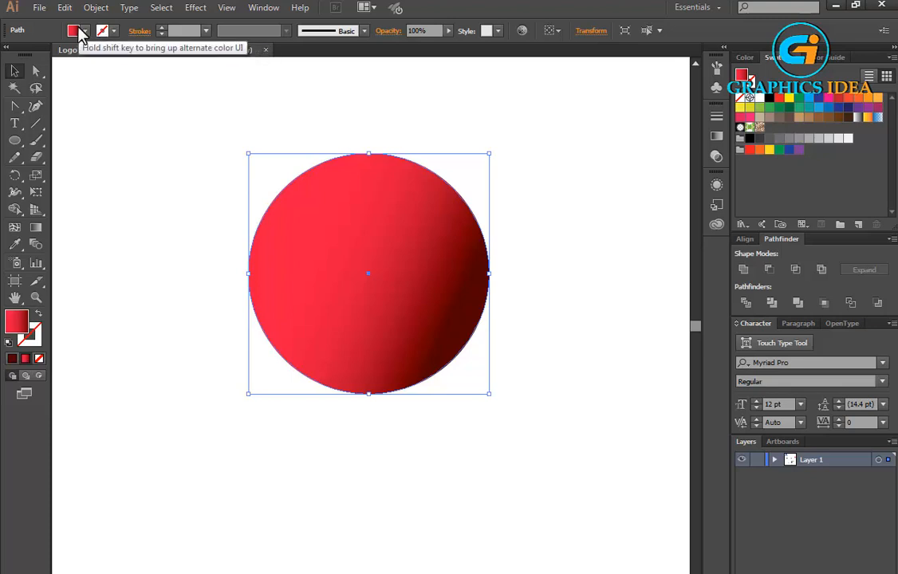
- Remove the circle's fill and give it a black 0.5 pt stroke
click(77, 30)
click(16, 54)
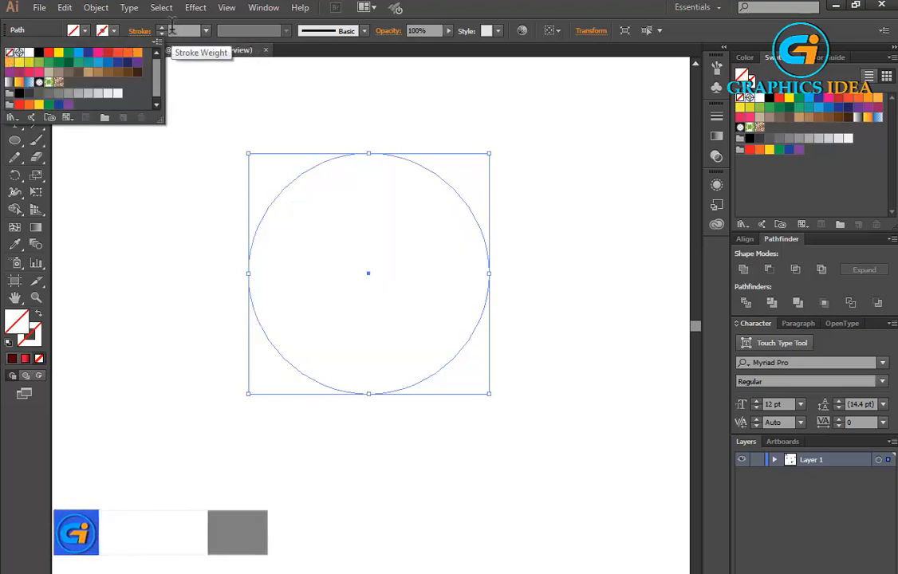
click(116, 30)
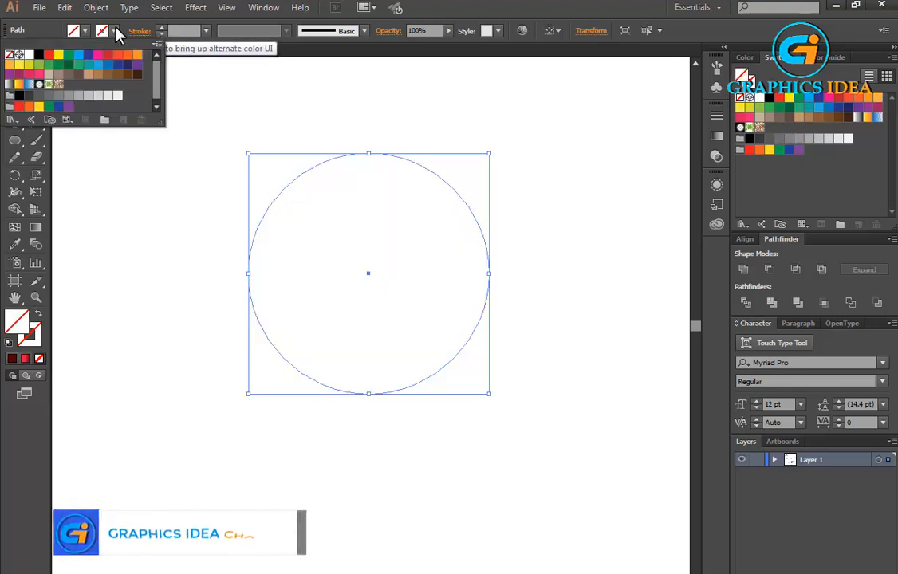
click(38, 55)
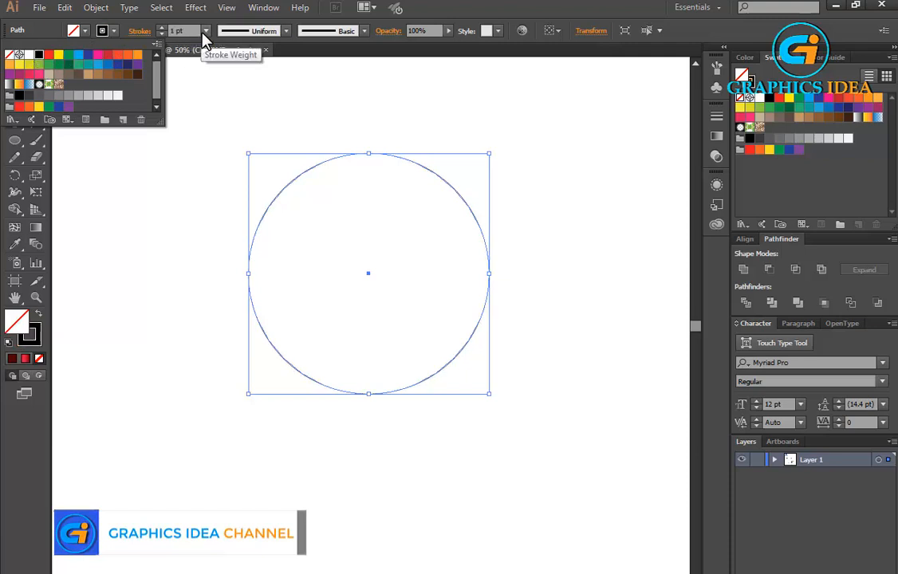
click(206, 37)
click(205, 32)
click(192, 59)
click(226, 130)
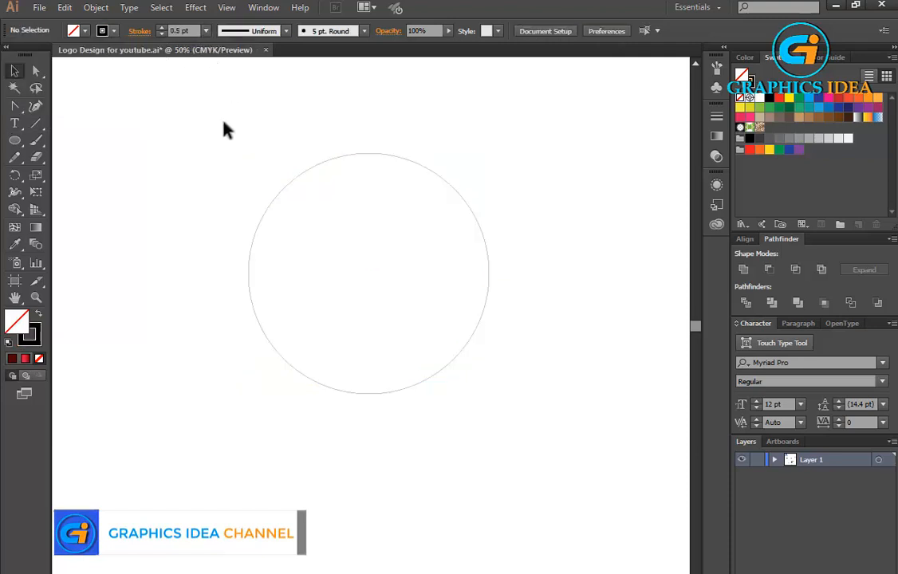
key(ctrl+a)
click(278, 145)
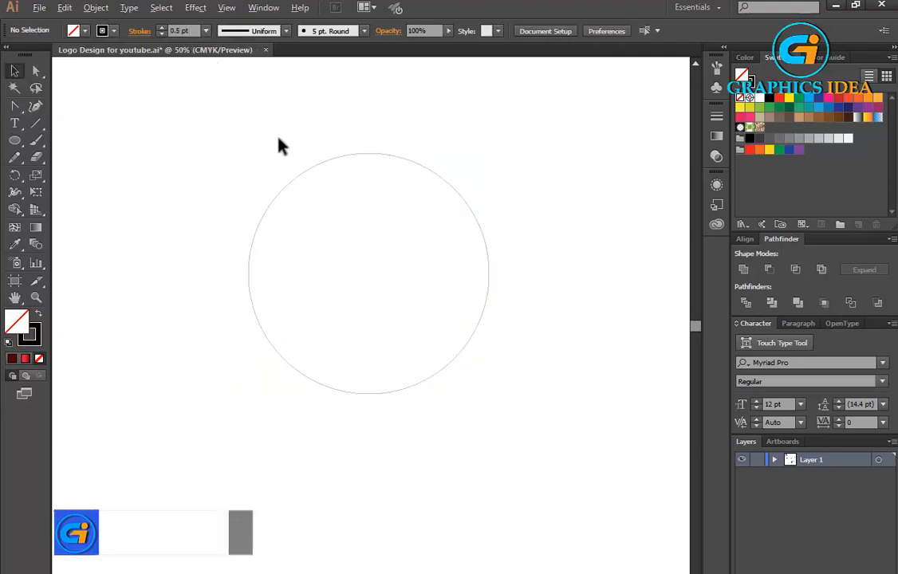
- Create a concentric copy of the circle, scaled down to about a third of its diameter
scroll(278, 144, up, 1)
scroll(278, 144, down, 1)
drag(234, 126, 389, 319)
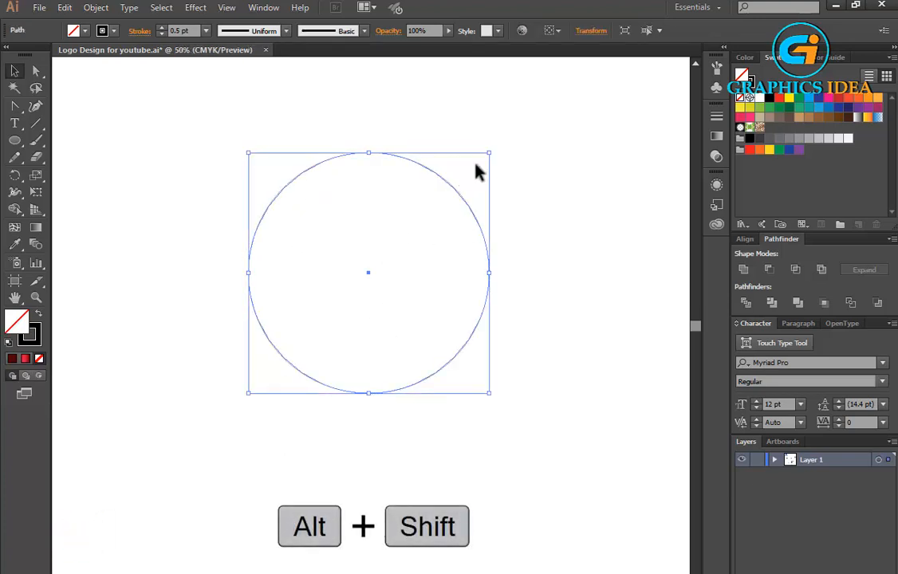
drag(490, 162, 415, 204)
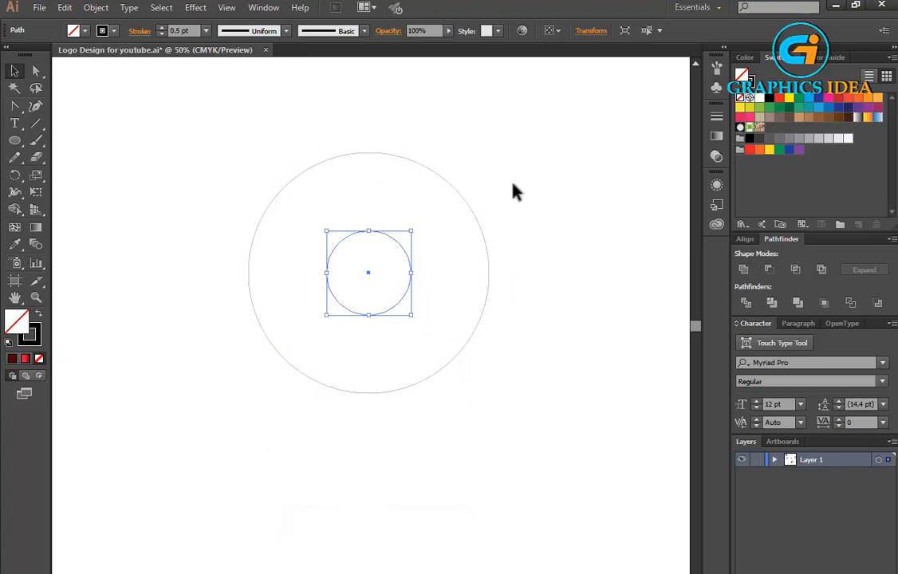
click(515, 190)
key(ctrl+a)
click(536, 263)
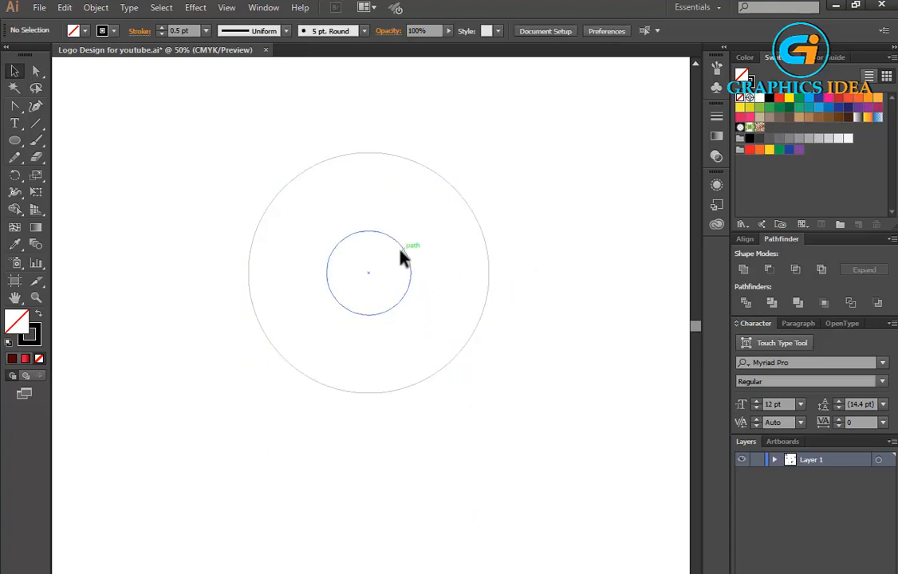
- Shrink the inner circle slightly about its centre
drag(423, 140, 312, 345)
click(193, 137)
click(393, 237)
drag(414, 232, 408, 236)
click(245, 263)
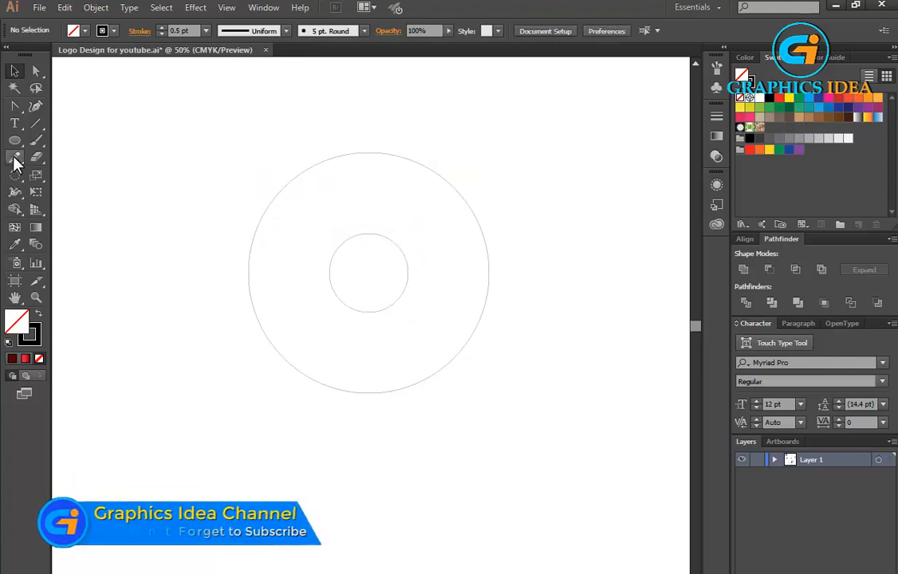
- Draw a tall, narrow rectangle taller than the outer circle and centre it horizontally over the inner circle
drag(14, 140, 77, 138)
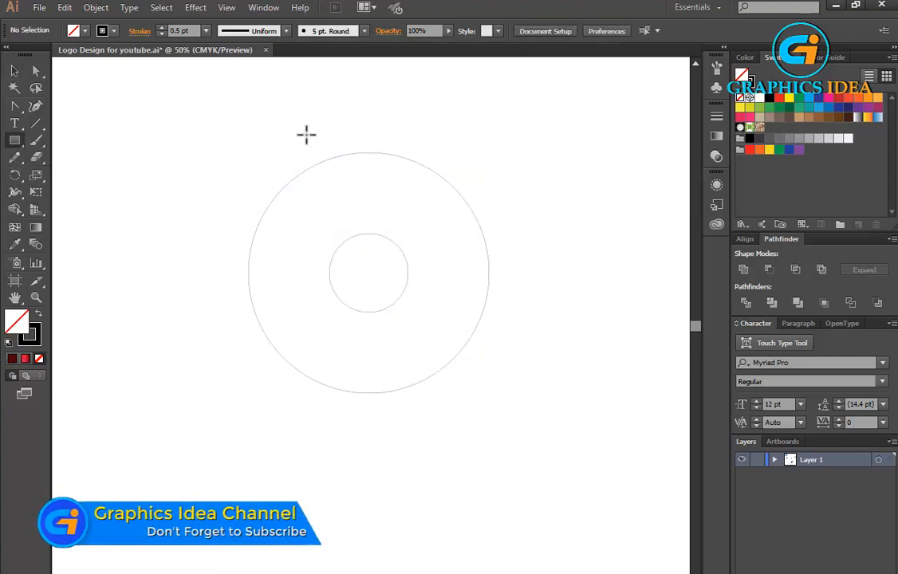
mouse_move(295, 128)
mouse_down()
mouse_move(394, 392)
mouse_move(376, 467)
mouse_up()
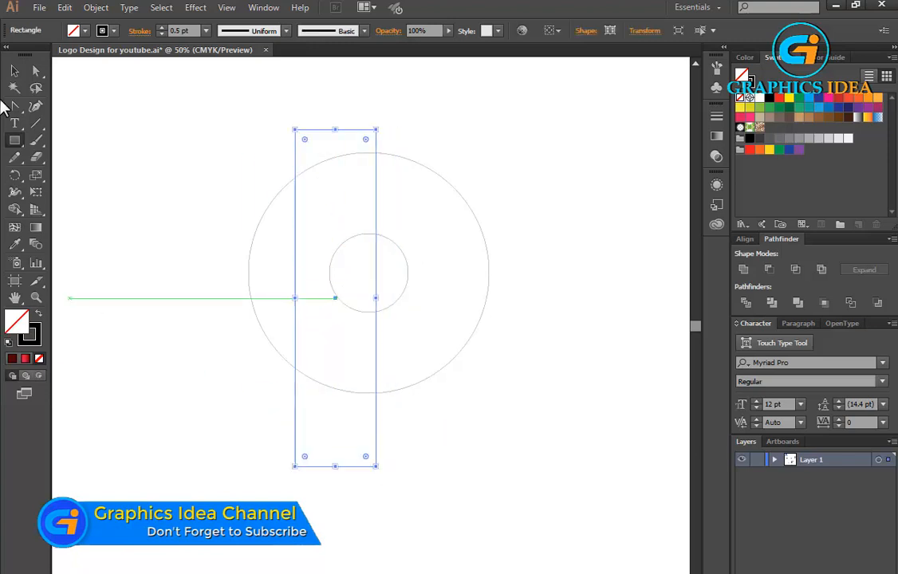
key(v)
drag(374, 333, 410, 335)
- Align the rectangle's left edge with the inner circle's left edge and narrow it to the inner circle's width
key(ctrl+plus)
key(ctrl+plus)
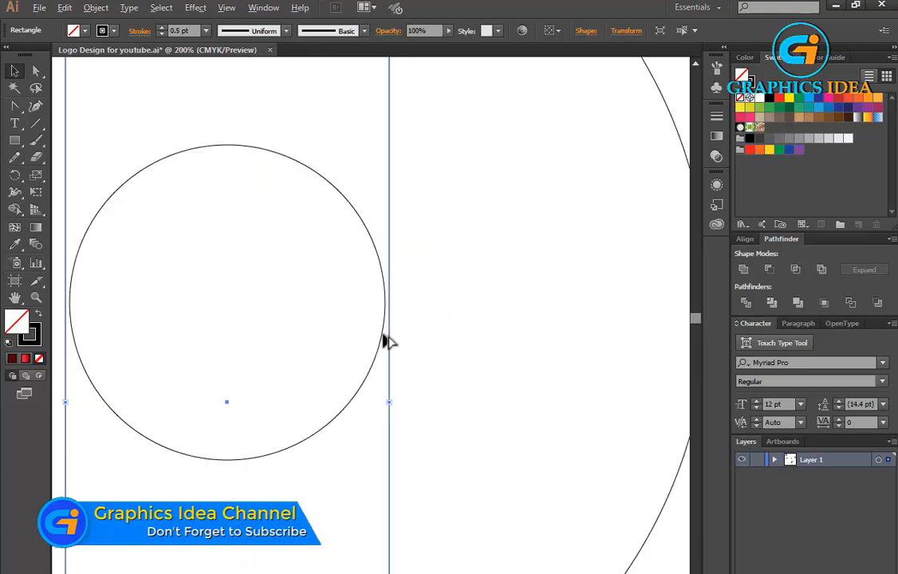
drag(427, 375, 553, 356)
click(418, 427)
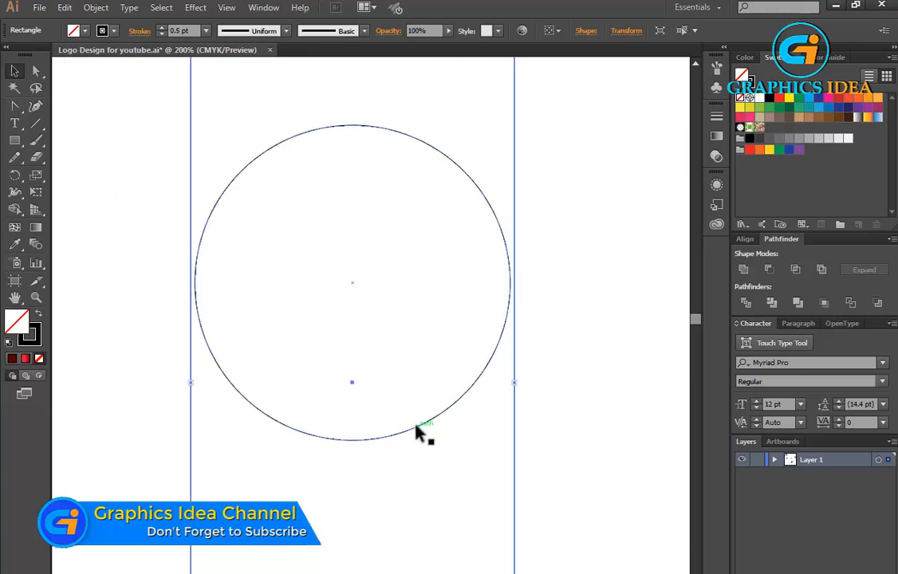
click(502, 466)
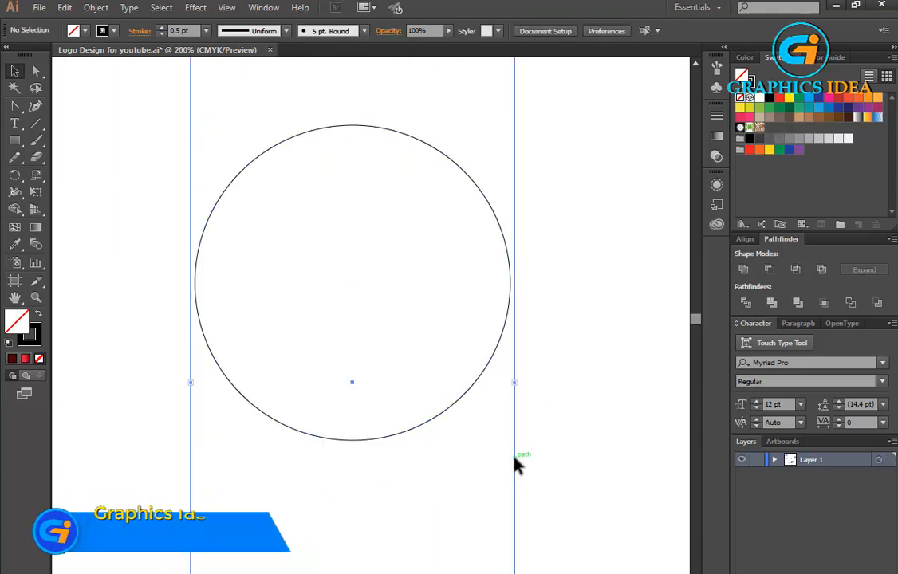
key(m)
drag(517, 465, 520, 467)
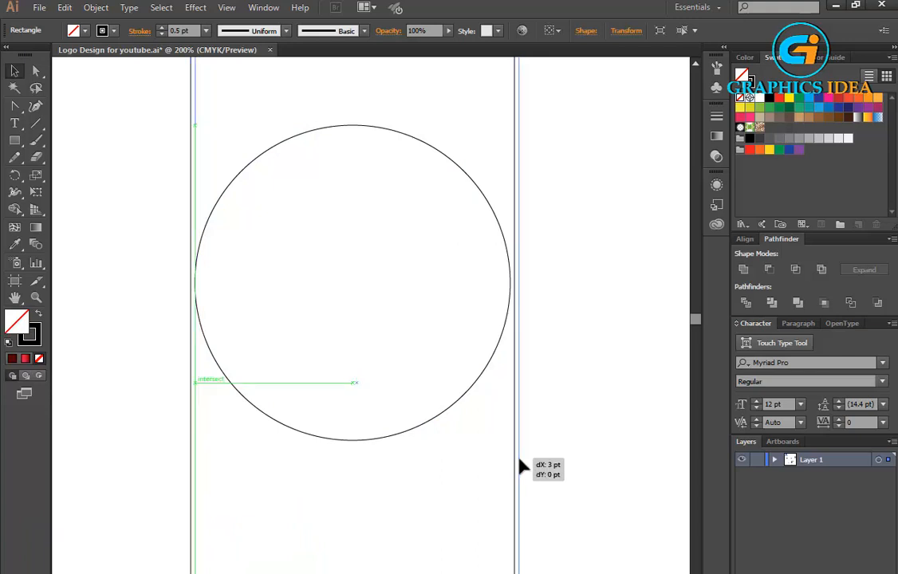
drag(523, 387, 508, 386)
click(554, 381)
scroll(554, 381, down, 2)
scroll(551, 371, down, 2)
scroll(550, 363, up, 1)
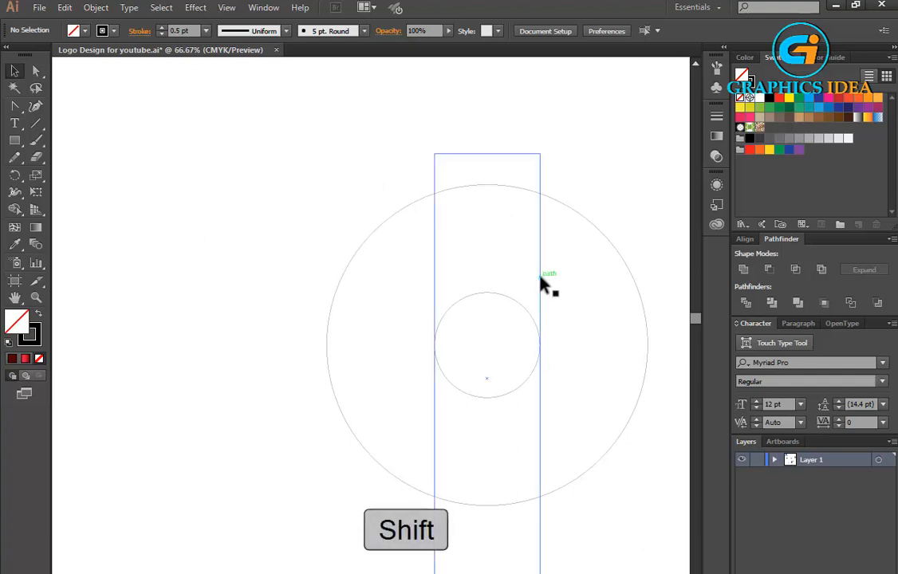
- Move the tall rectangle left until its right edge touches the inner circle's left edge
drag(541, 284, 439, 316)
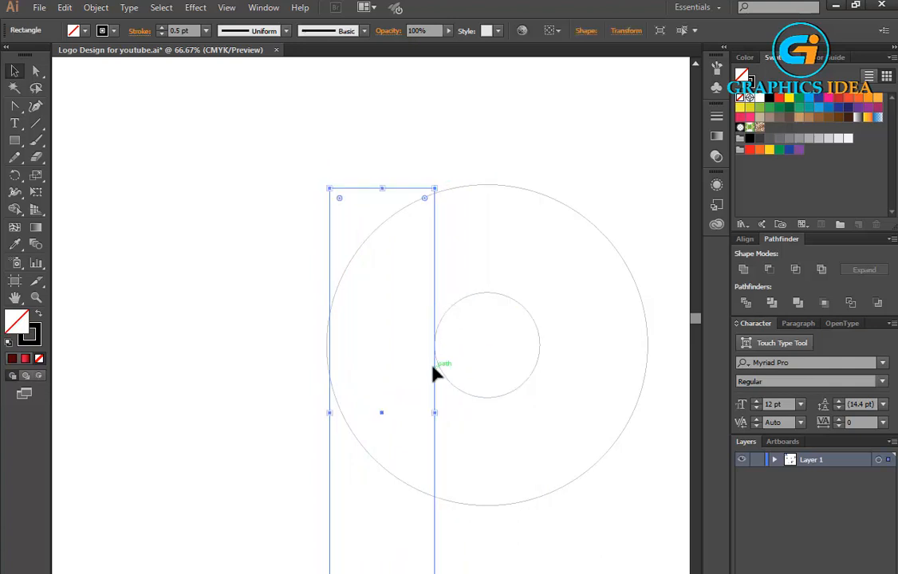
drag(435, 403, 437, 401)
scroll(436, 401, up, 10)
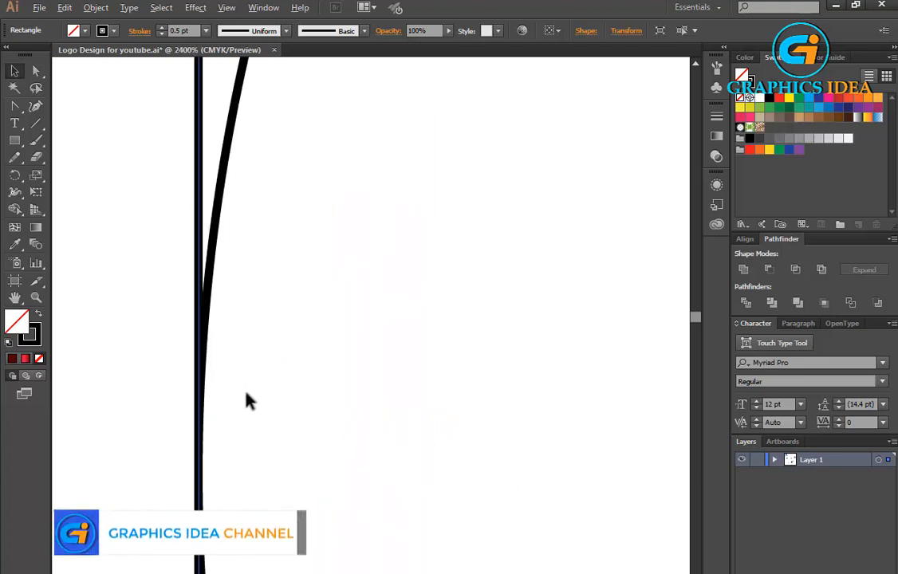
scroll(344, 392, down, 10)
drag(344, 393, 480, 255)
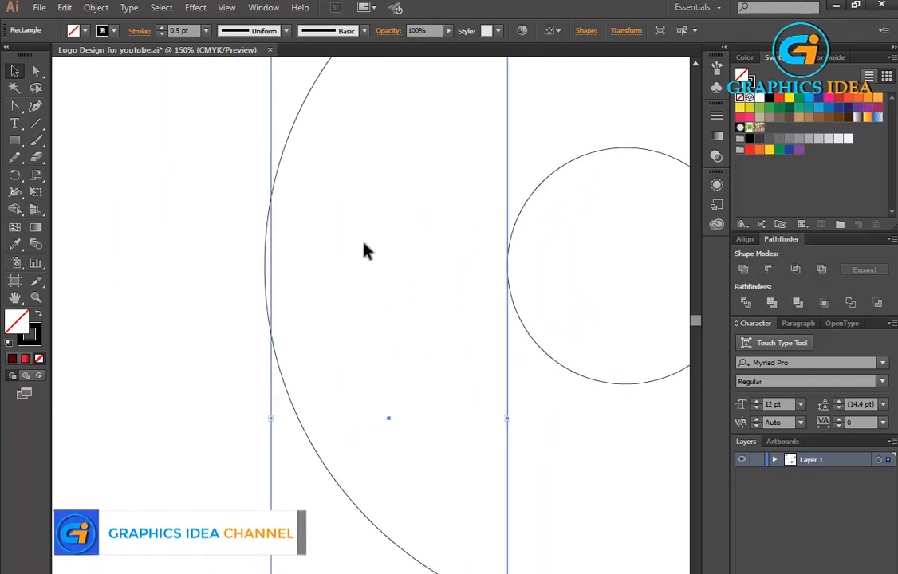
scroll(364, 250, down, 5)
drag(369, 241, 355, 253)
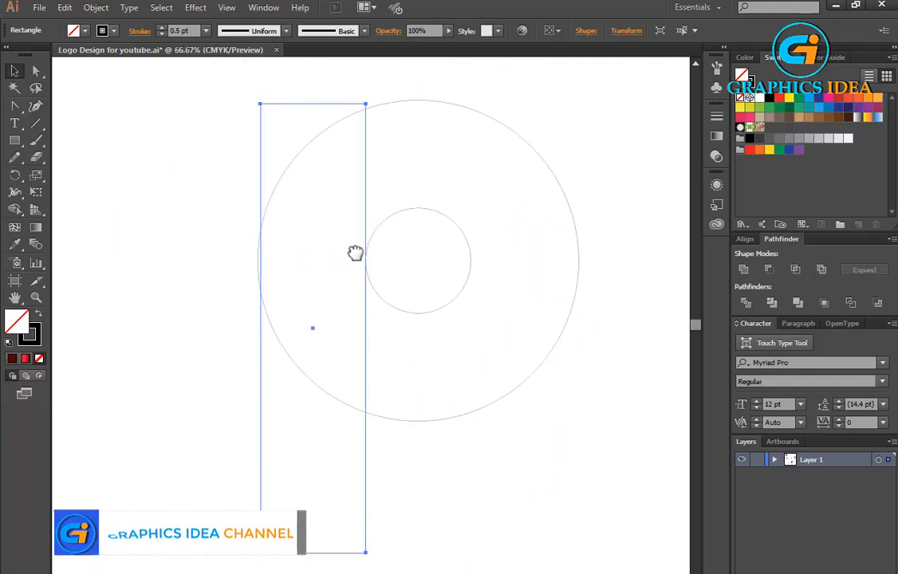
- Scale the outer circle down about its centre until its left edge meets the rectangle's left edge
click(286, 352)
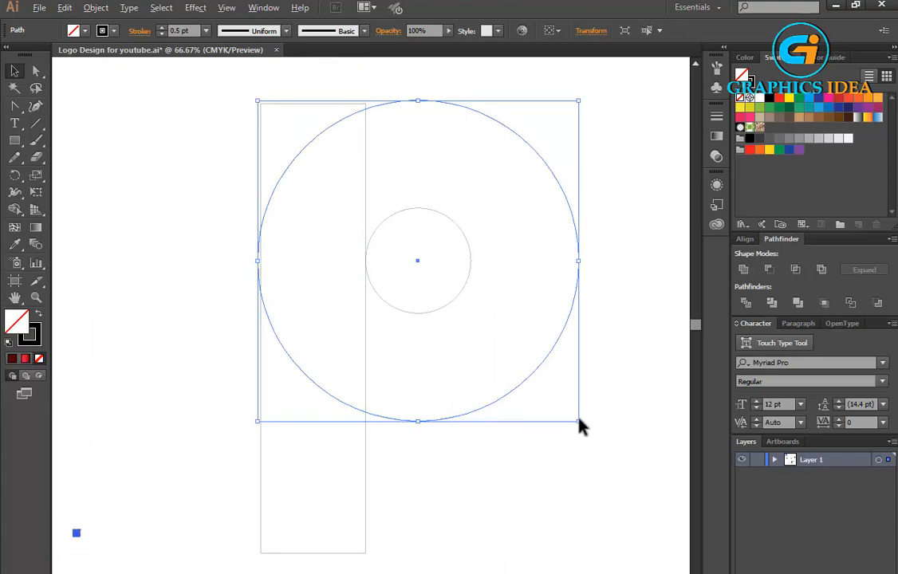
drag(578, 419, 578, 420)
click(571, 451)
click(495, 399)
click(524, 460)
scroll(315, 269, up, 7)
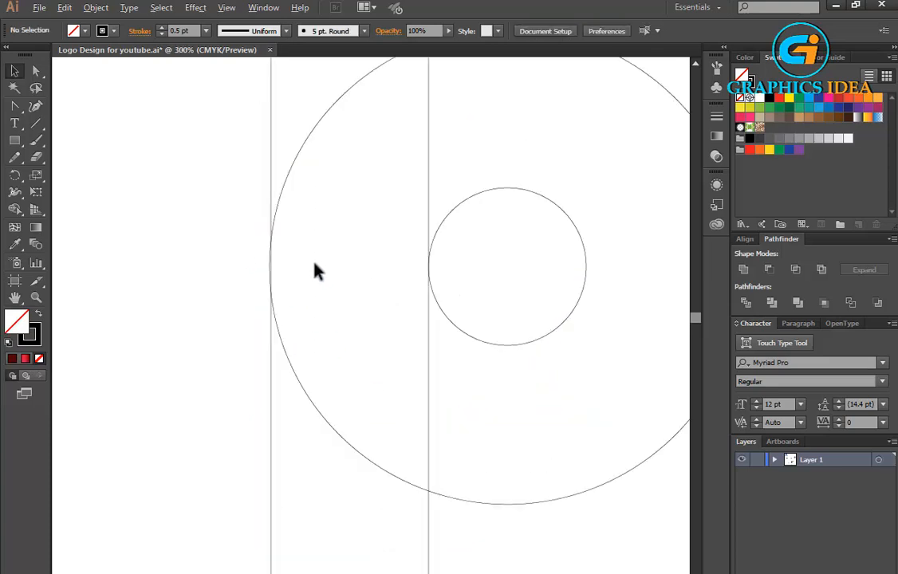
click(347, 327)
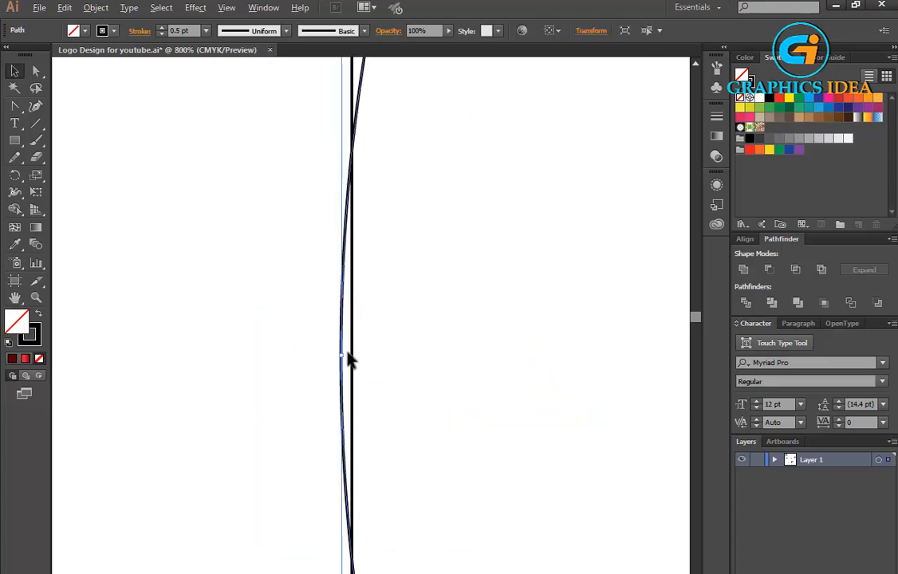
drag(340, 355, 350, 357)
click(290, 377)
scroll(307, 369, down, 7)
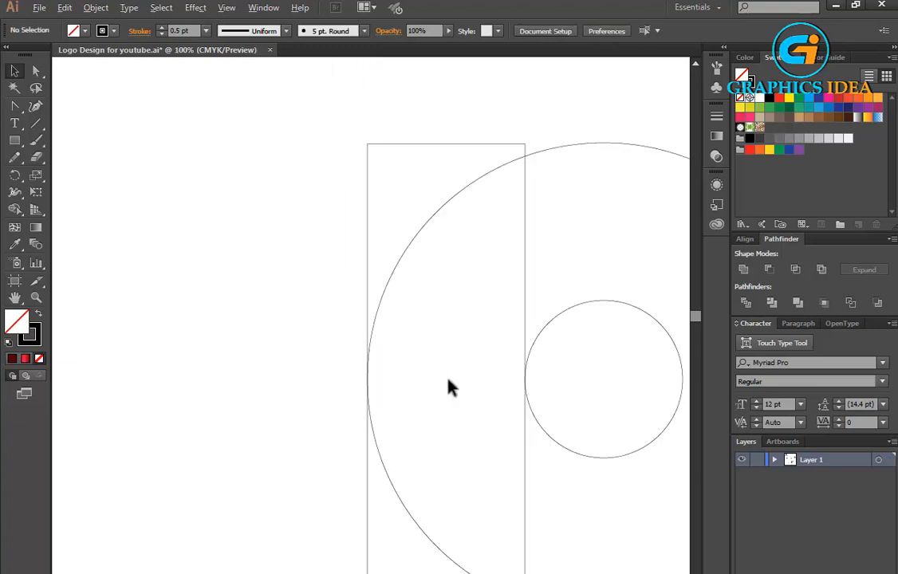
- Duplicate the tall rectangle to the left of the circles and rotate the copy 90° to horizontal
drag(523, 379, 418, 349)
scroll(427, 343, up, 1)
scroll(428, 342, down, 1)
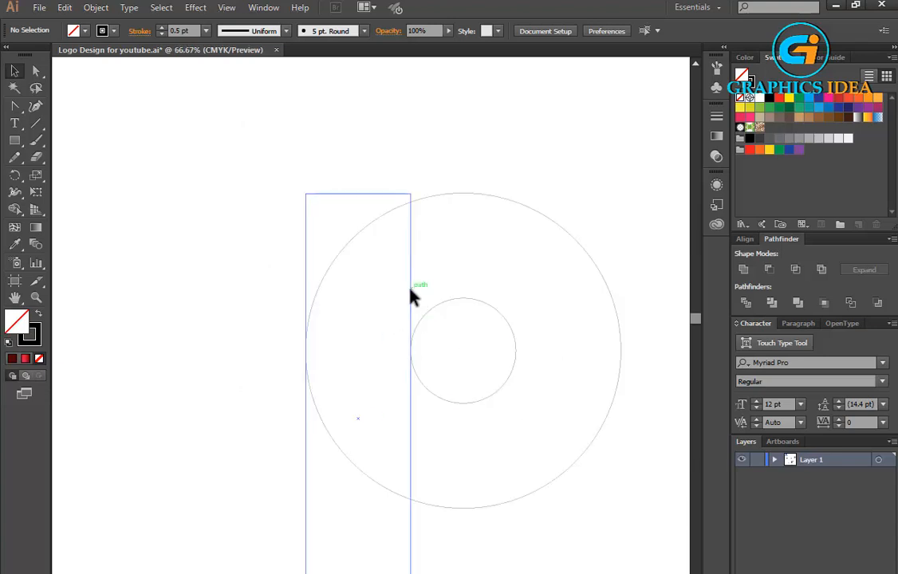
drag(412, 296, 201, 268)
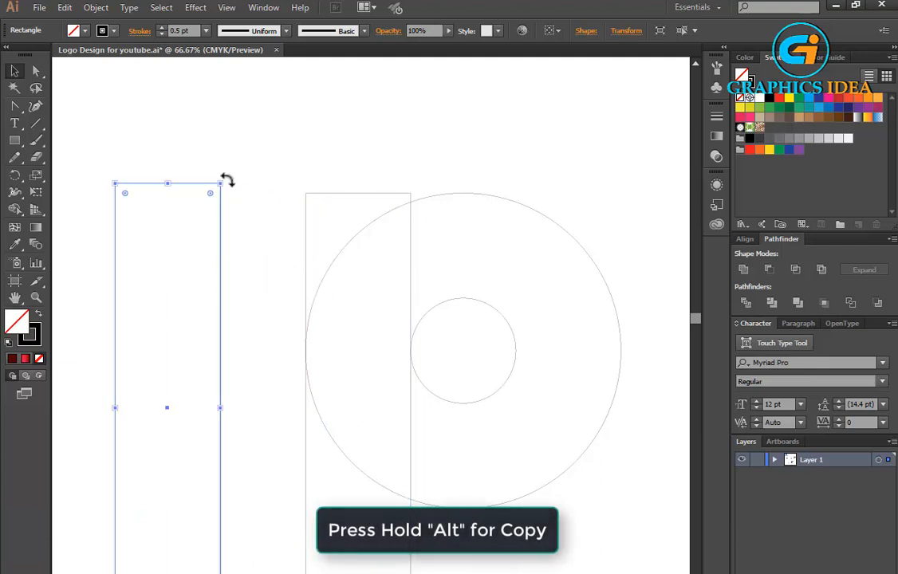
scroll(310, 227, down, 3)
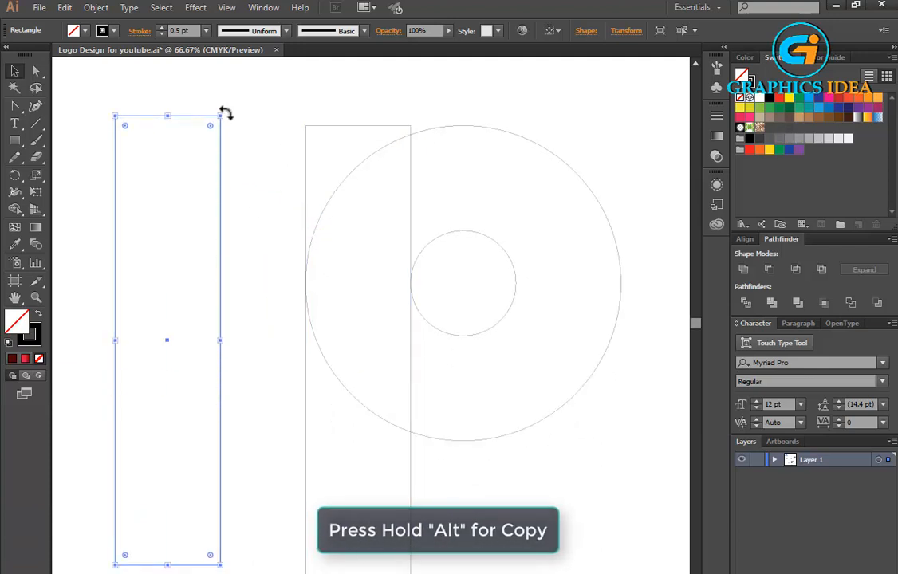
scroll(227, 117, down, 2)
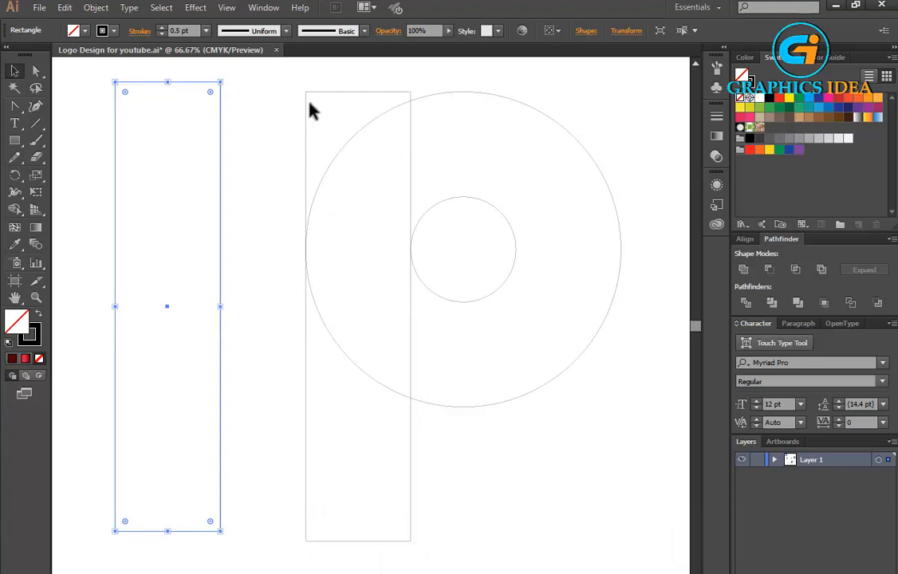
scroll(311, 112, down, 2)
scroll(307, 114, up, 1)
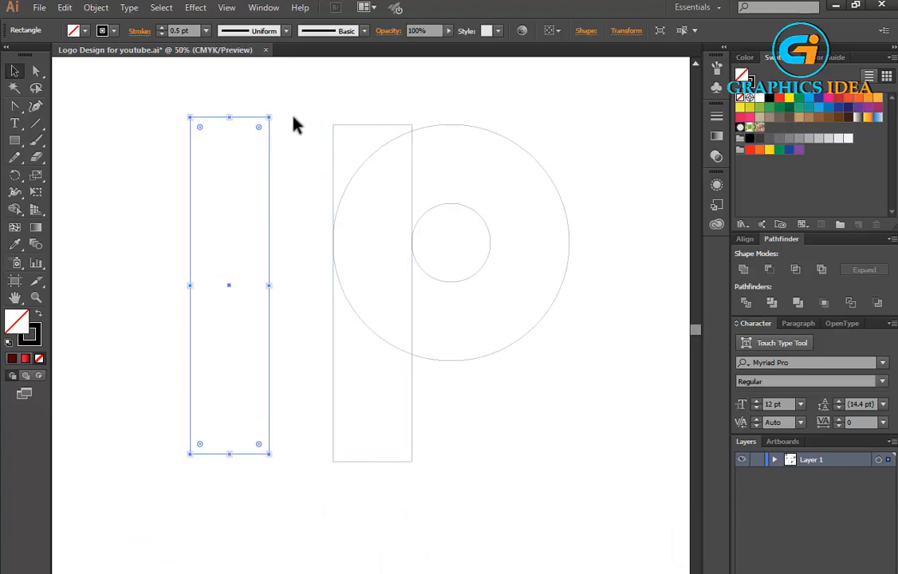
drag(275, 111, 341, 274)
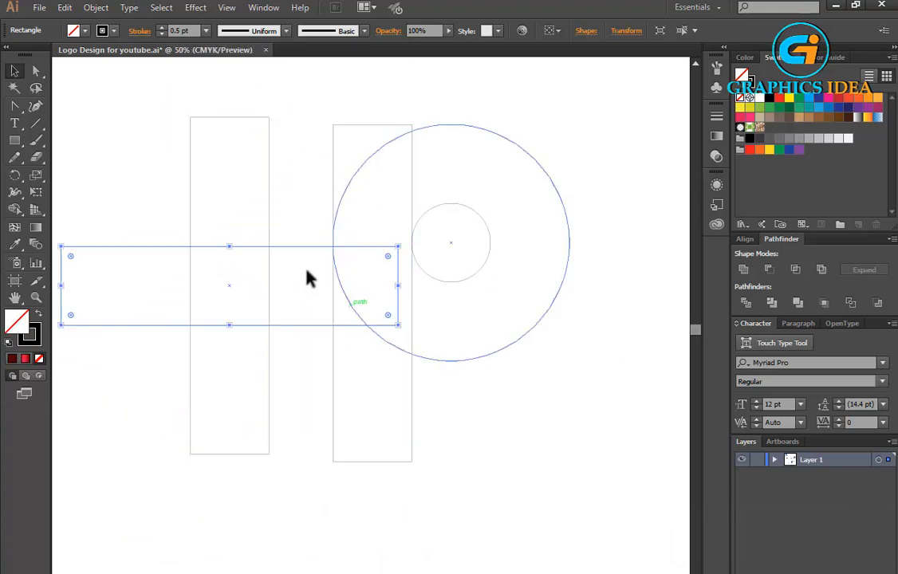
- Fit the horizontal rectangle between the tops of both circles and duplicate it down between their bottoms
drag(297, 254, 553, 199)
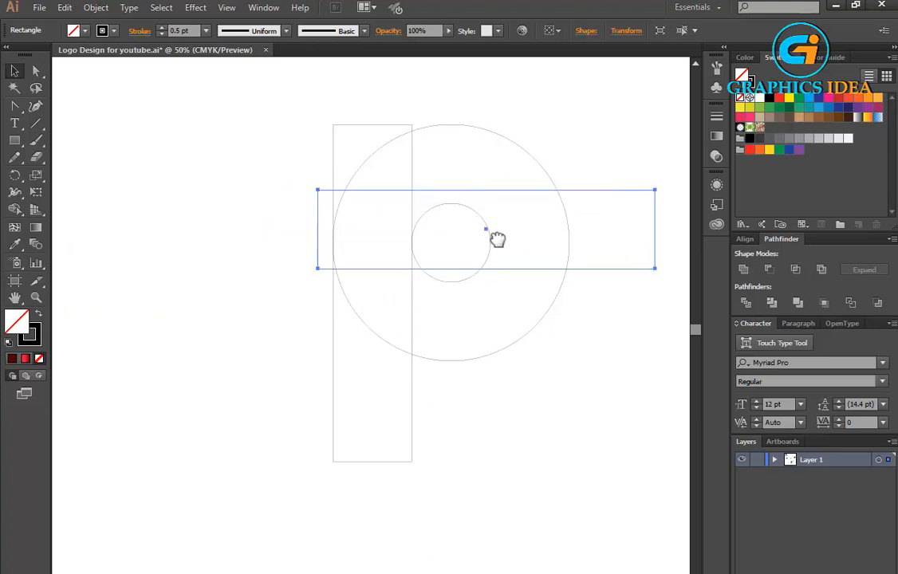
drag(497, 237, 399, 240)
drag(435, 199, 402, 297)
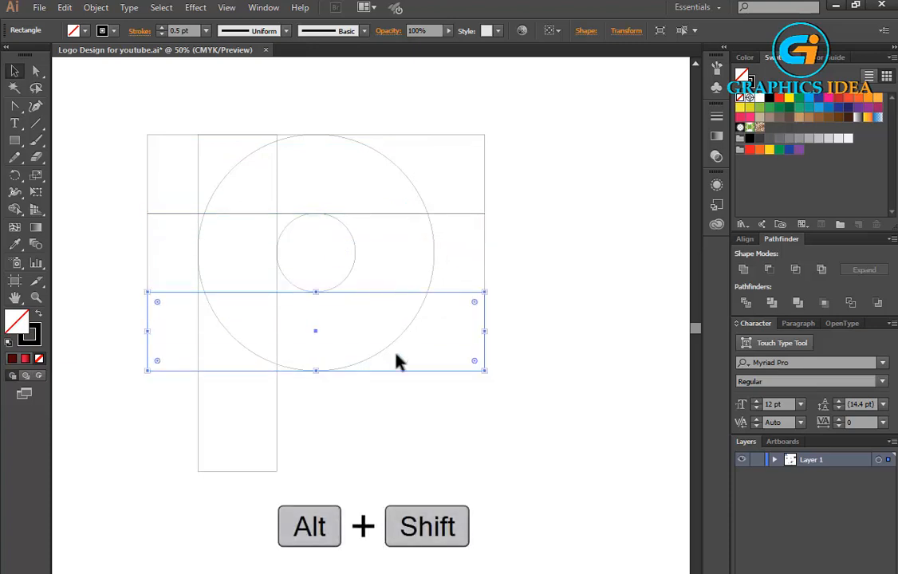
- Copy the outer circle, paste it in front and move the copy straight up until its bottom meets the inner circle's bottom
click(404, 339)
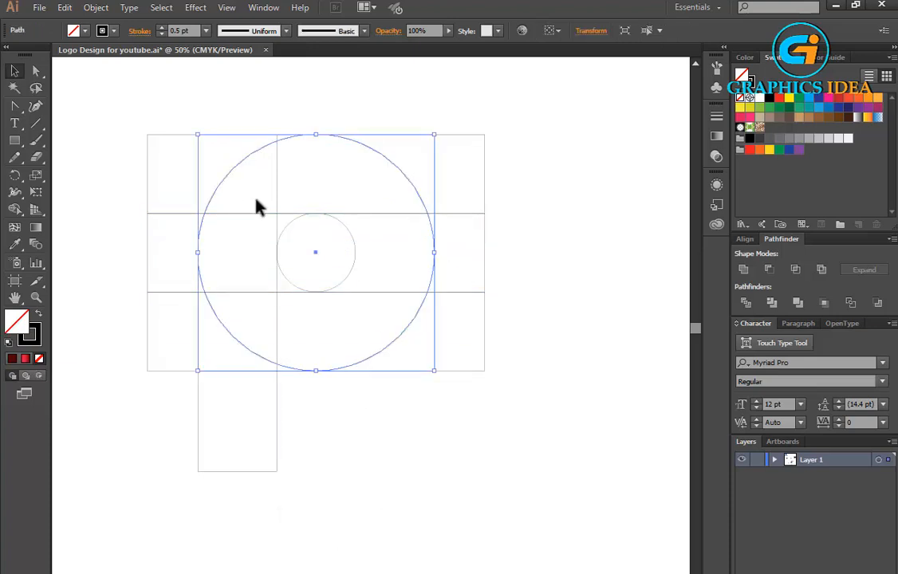
click(64, 10)
click(94, 73)
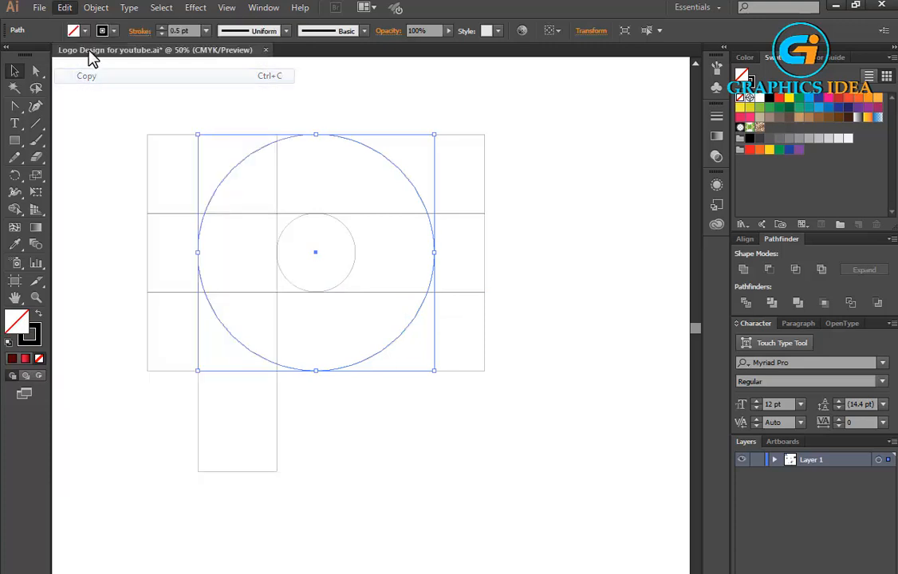
click(66, 8)
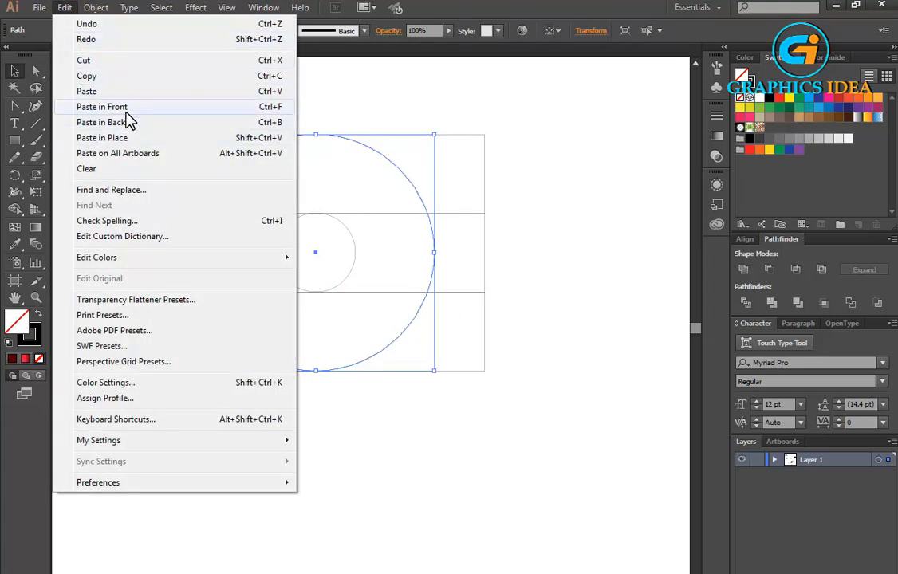
click(125, 107)
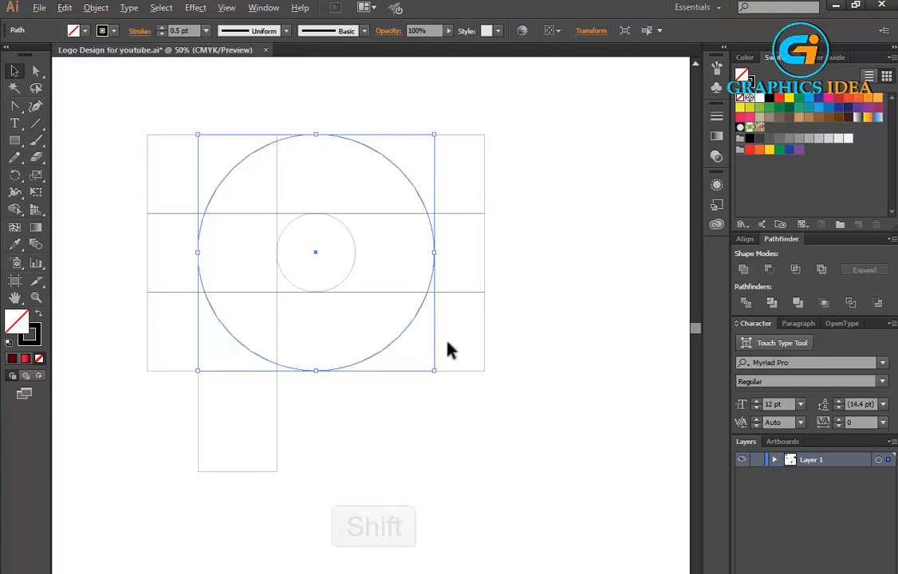
drag(402, 344, 402, 265)
key(space)
drag(363, 240, 416, 250)
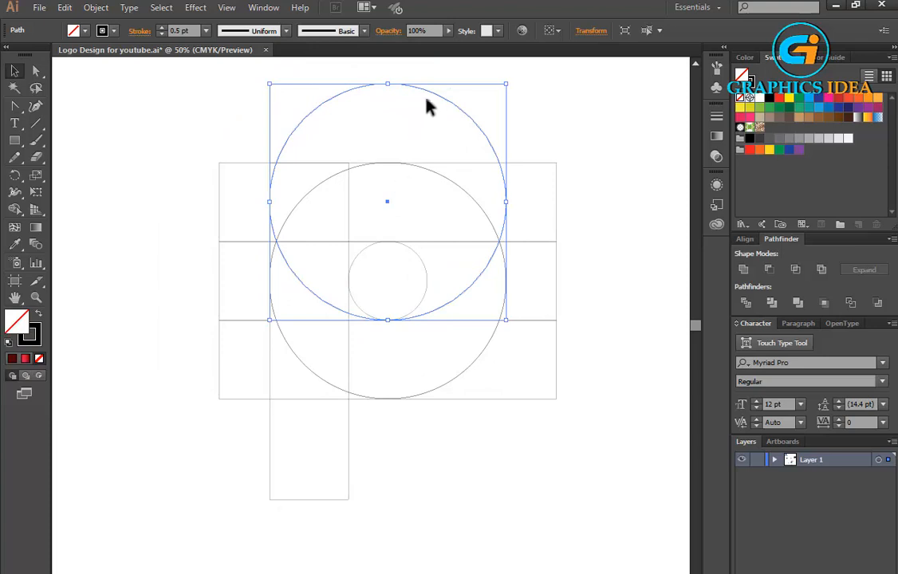
- Duplicate the raised circle to the left and scale the copy about its centre until its right edge meets the tall rectangle's right edge
drag(442, 99, 312, 114)
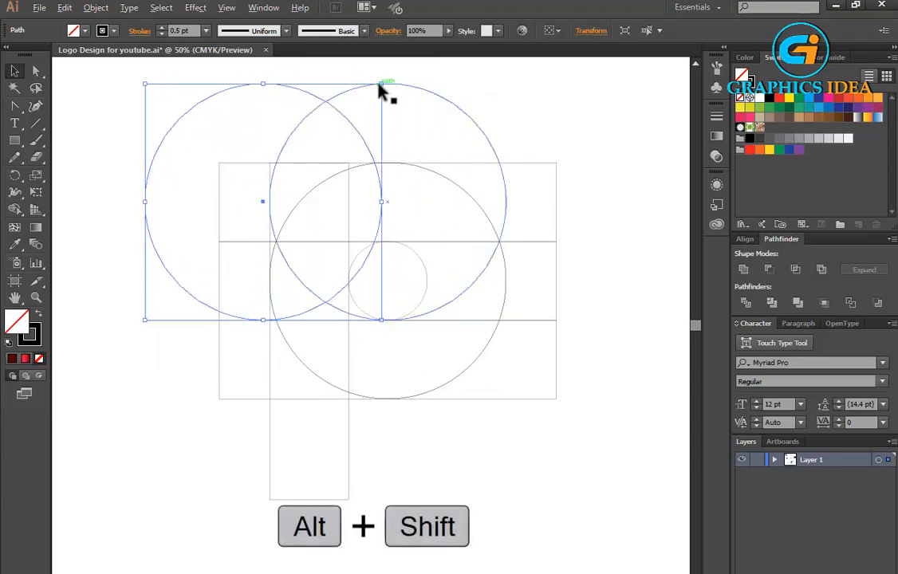
drag(383, 88, 353, 113)
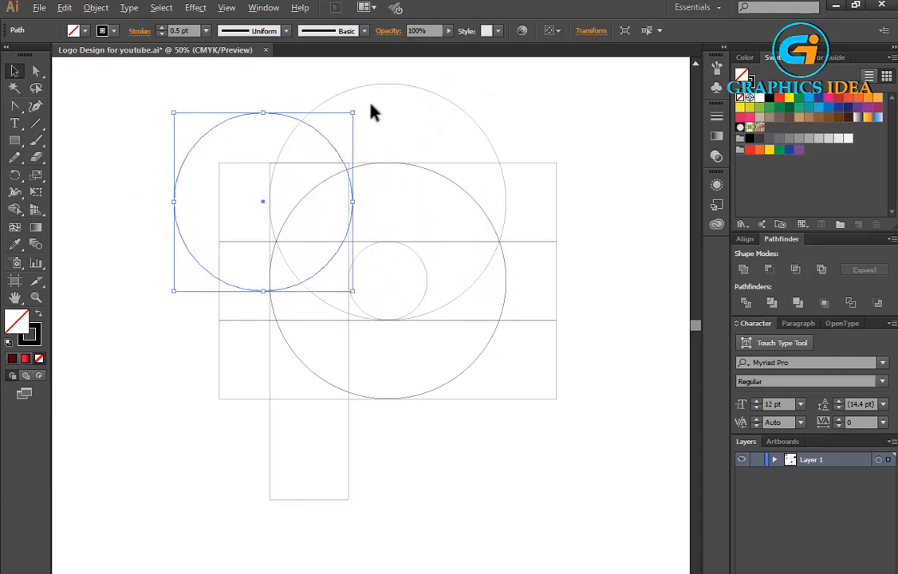
drag(353, 108, 348, 116)
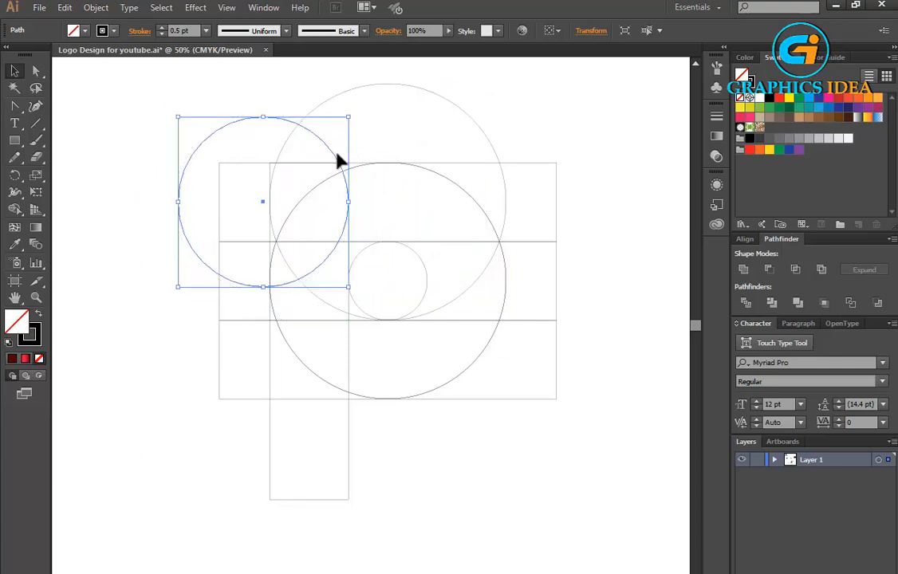
- Move the scaled circle straight up about 130 pt so its bottom rests on the upper horizontal rectangle's lower edge
drag(333, 154, 339, 110)
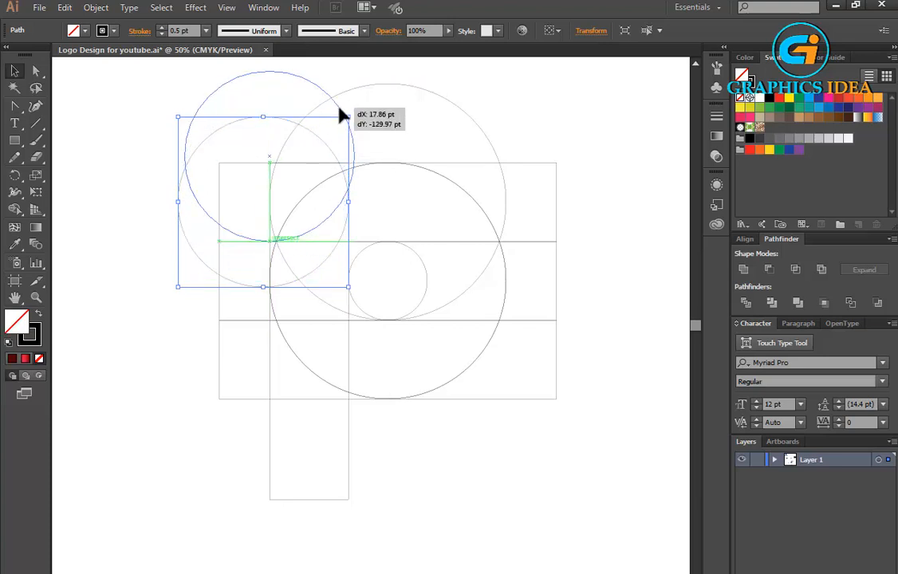
drag(340, 116, 334, 116)
click(558, 127)
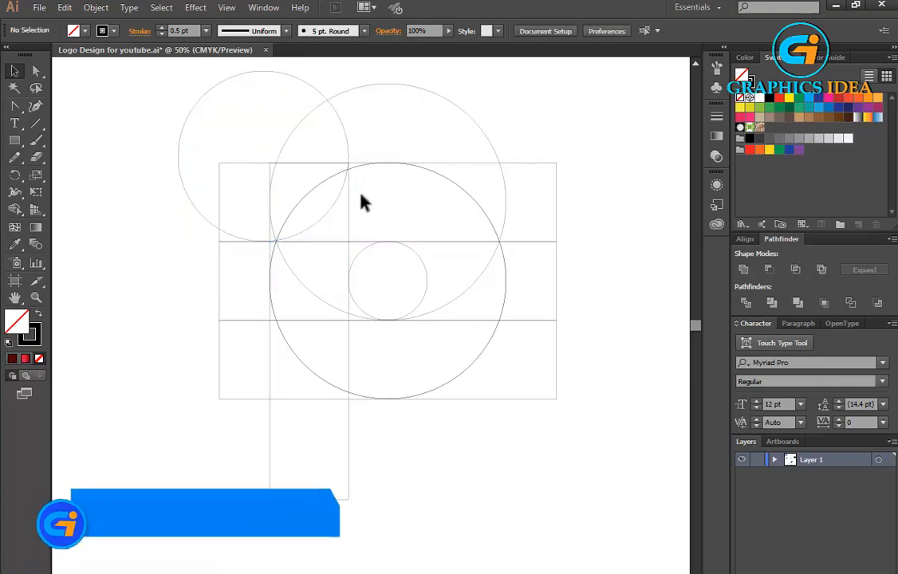
- Paste a copy of the upper-left circle in front and shrink it from its top point until its bottom touches the upper rectangle's top edge
click(335, 207)
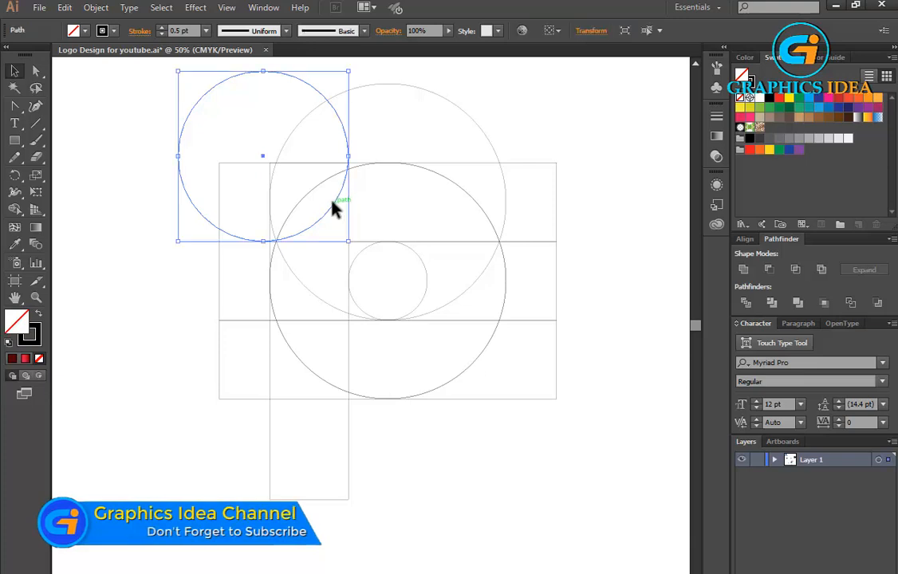
click(65, 8)
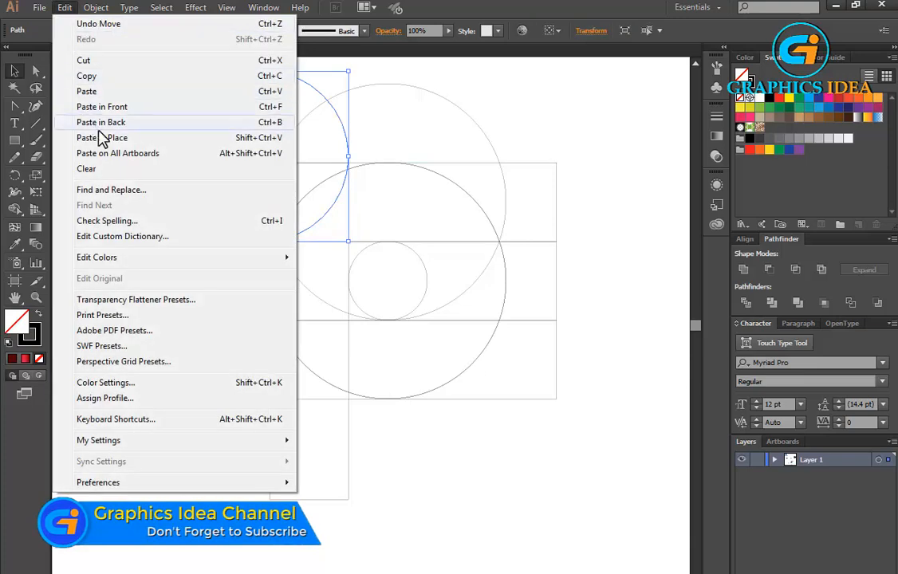
click(100, 75)
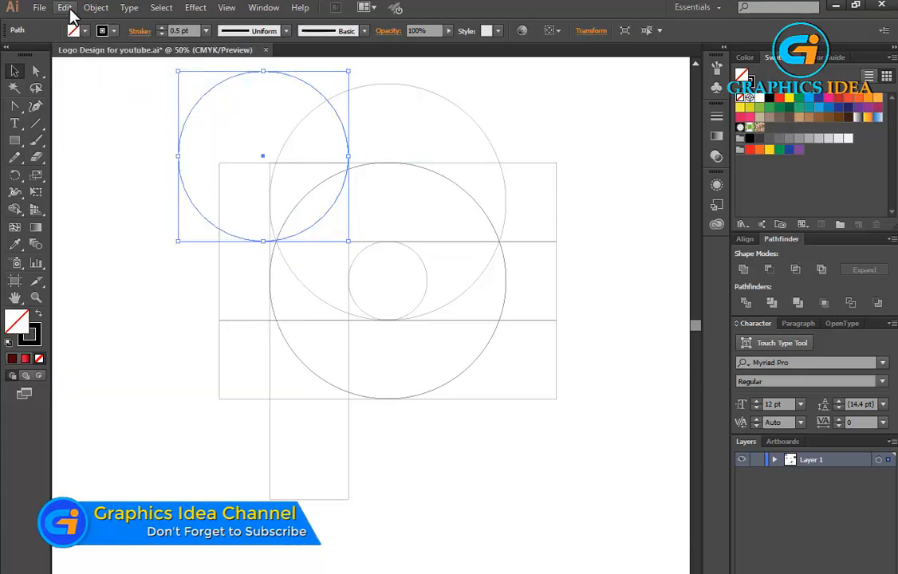
click(64, 8)
click(118, 108)
drag(265, 242, 263, 167)
click(144, 117)
scroll(143, 118, up, 1)
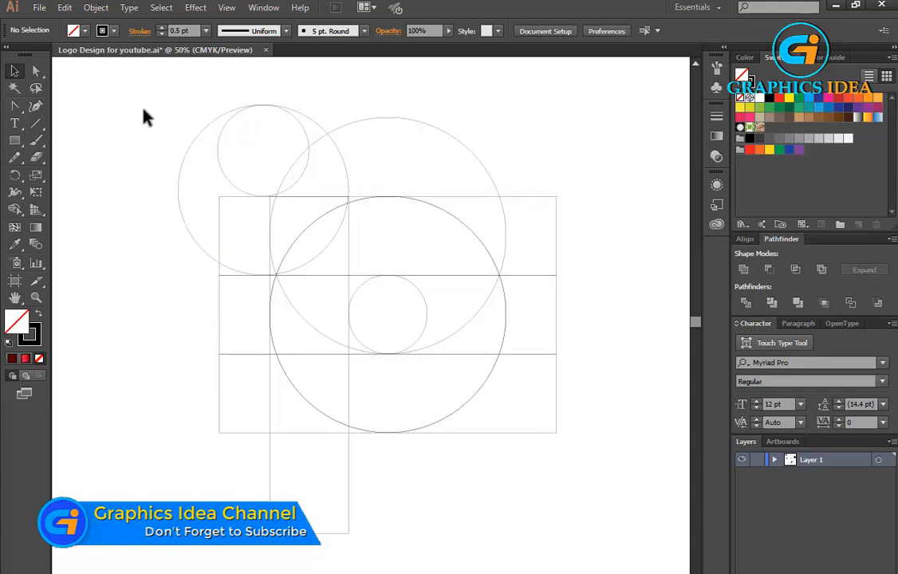
- Select all the grid shapes for the Shape Builder tool and set the fill colour to red
drag(144, 81, 558, 462)
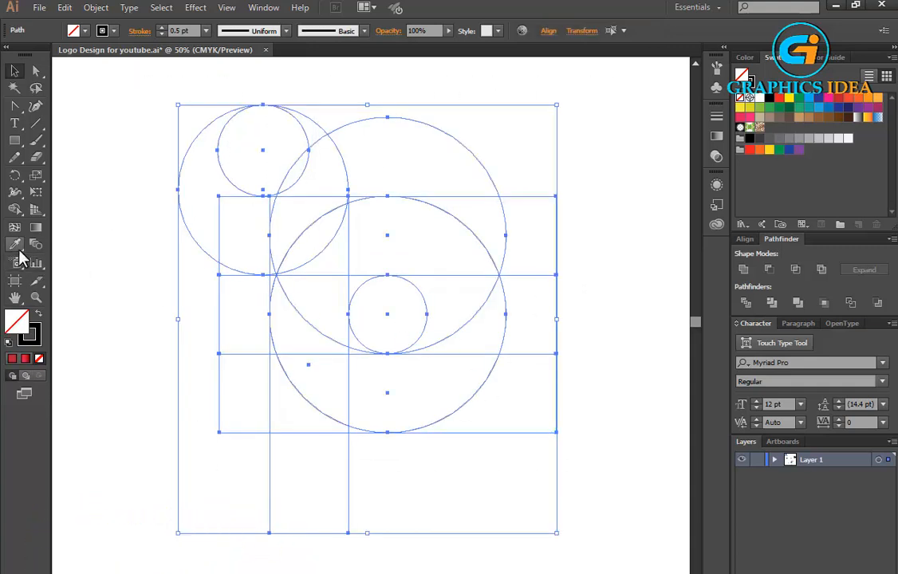
click(14, 210)
click(84, 32)
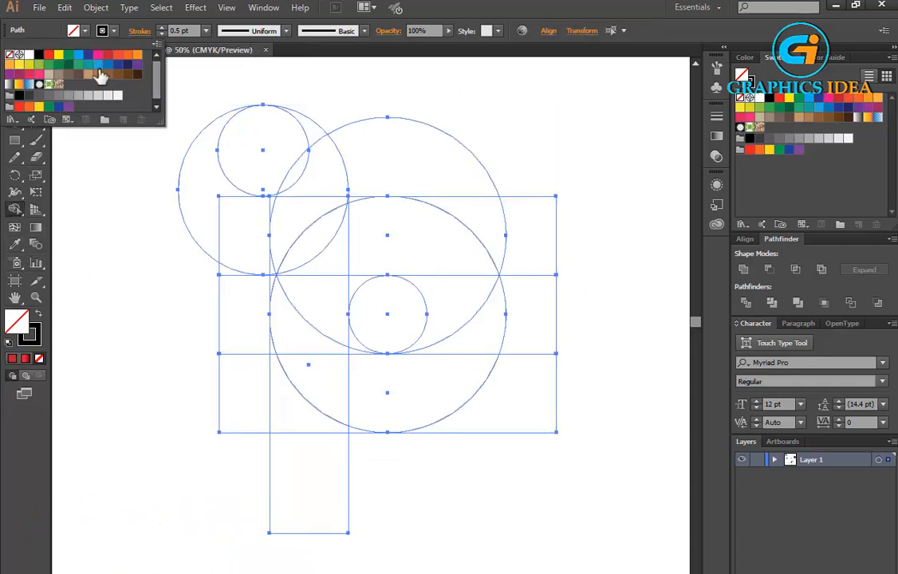
click(108, 54)
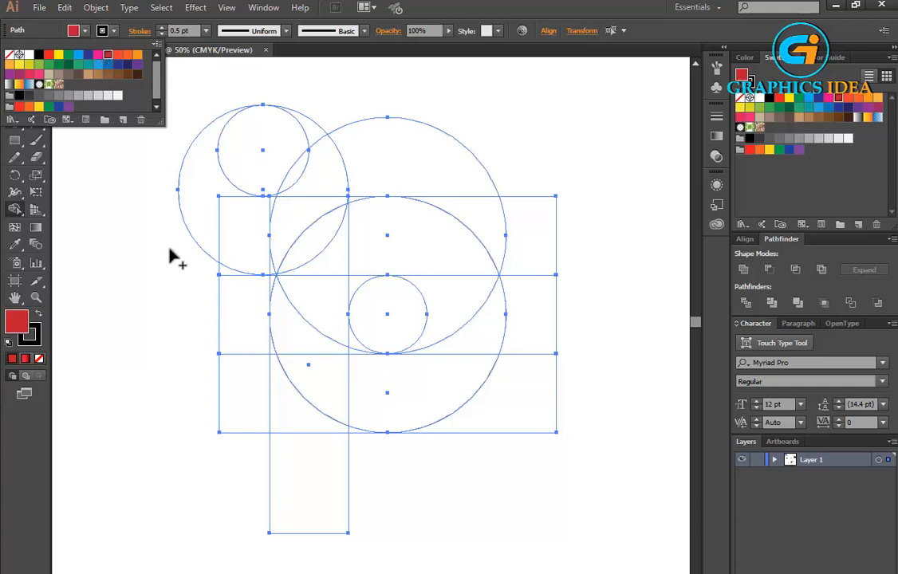
- Merge the tall rectangle's regions below the upper horizontal rectangle into one red stem with Shape Builder
click(313, 512)
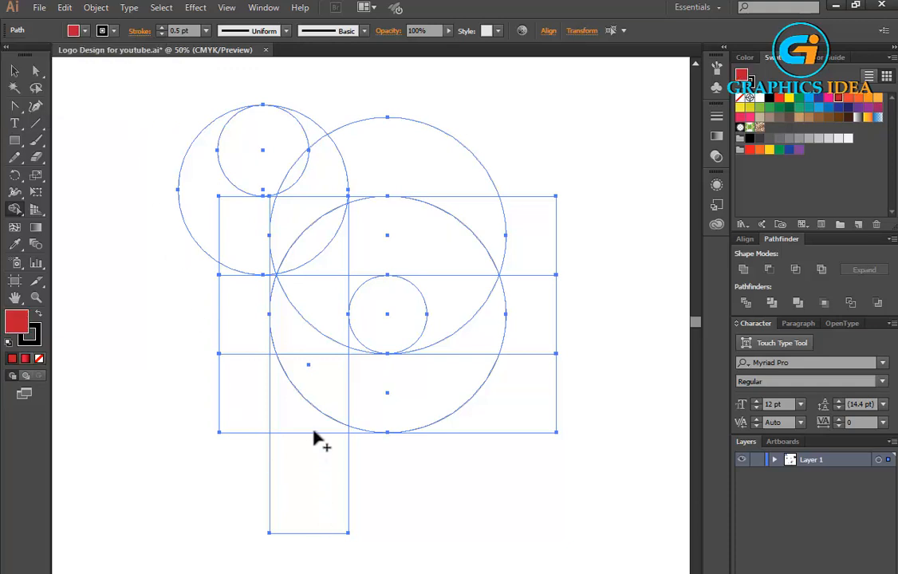
drag(314, 463, 324, 315)
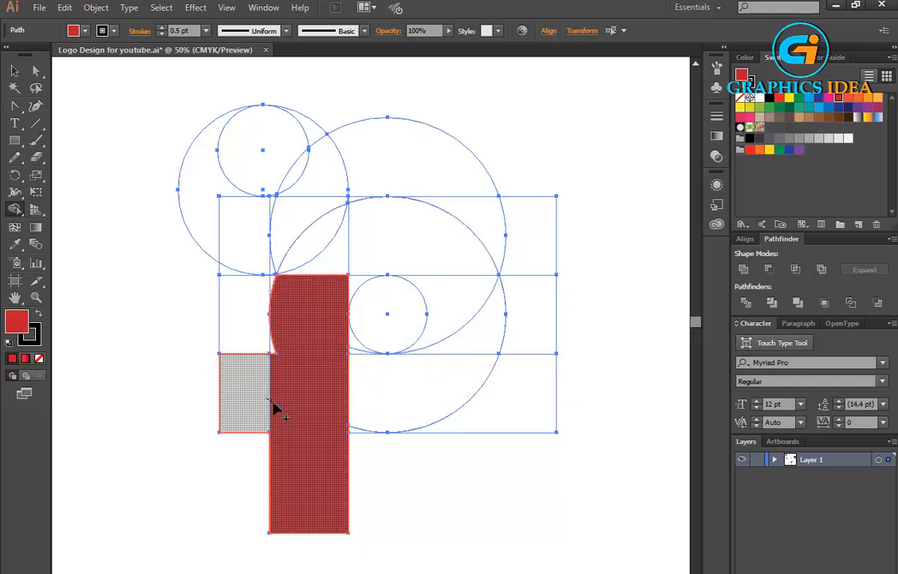
drag(273, 402, 282, 403)
key(ctrl+z)
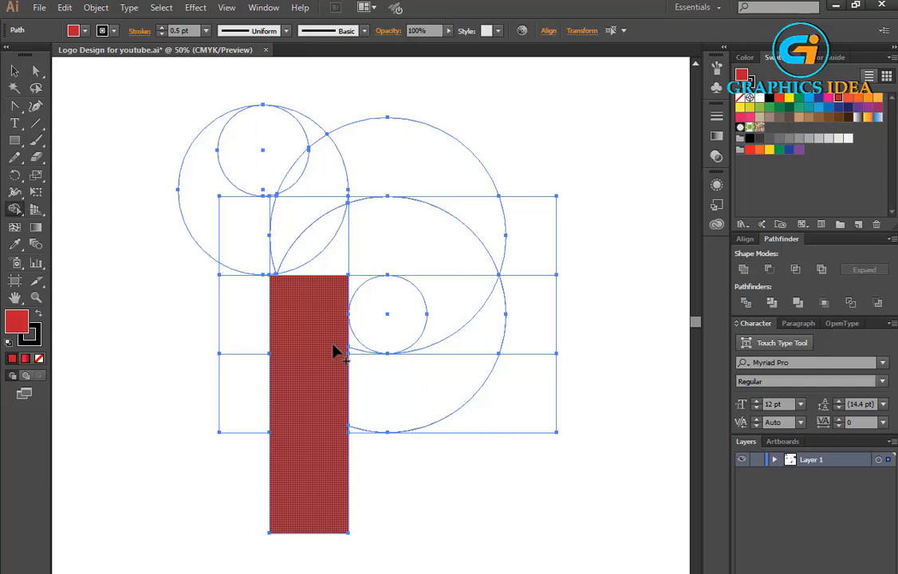
scroll(338, 387, down, 1)
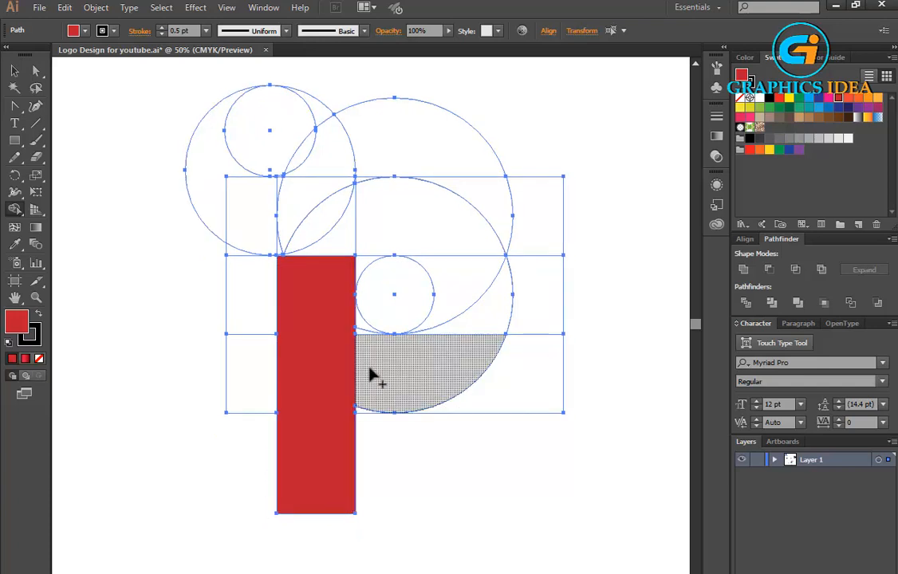
- Merge the lower bowl regions into one red shape, and the upper bowl, horizontal band and crescent regions into another
drag(478, 347, 498, 323)
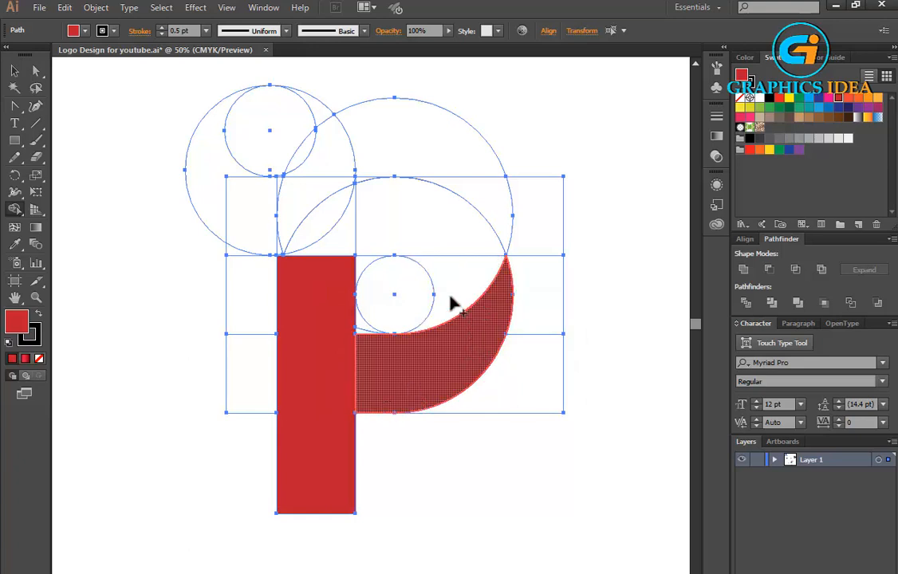
mouse_move(451, 283)
mouse_down()
mouse_move(436, 225)
mouse_move(340, 207)
mouse_move(350, 215)
mouse_move(289, 212)
mouse_move(360, 225)
mouse_move(253, 225)
mouse_move(200, 180)
mouse_move(292, 207)
mouse_move(368, 187)
mouse_move(349, 225)
mouse_up()
drag(279, 239, 297, 246)
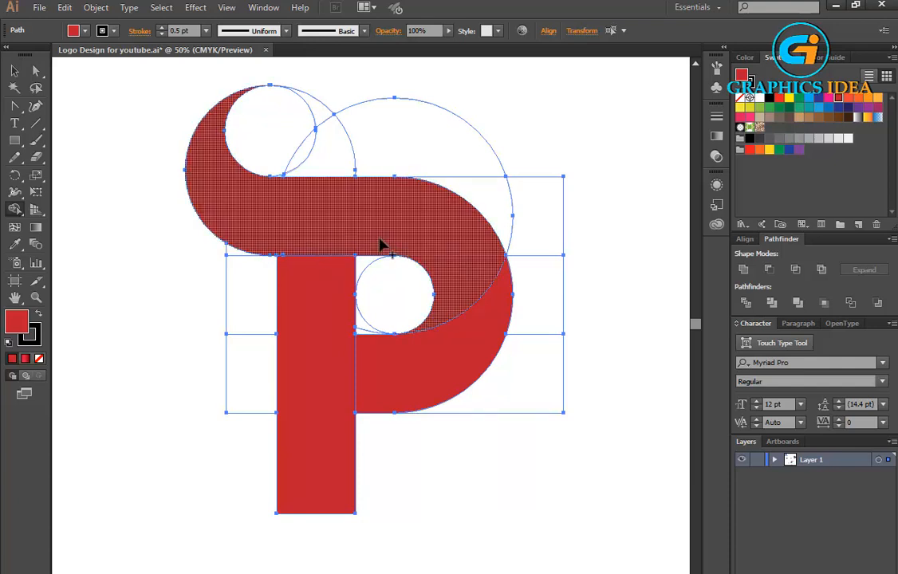
- Select all the unfilled construction outlines with the Magic Wand and delete them
click(15, 71)
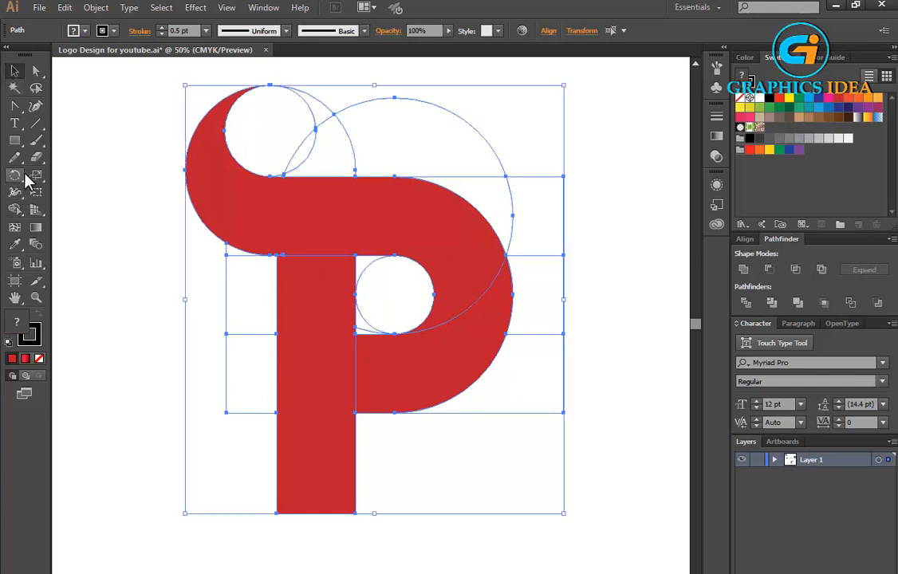
click(15, 87)
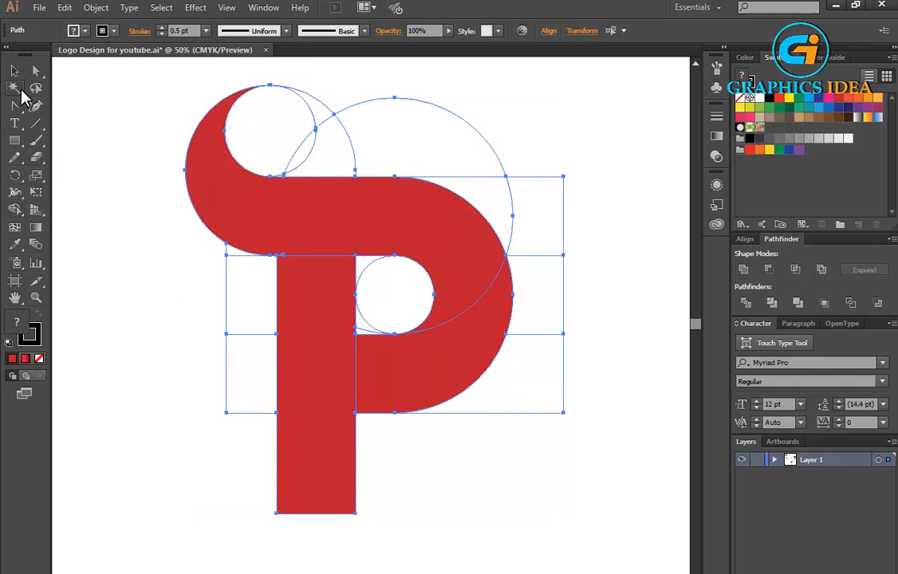
click(504, 166)
key(Delete)
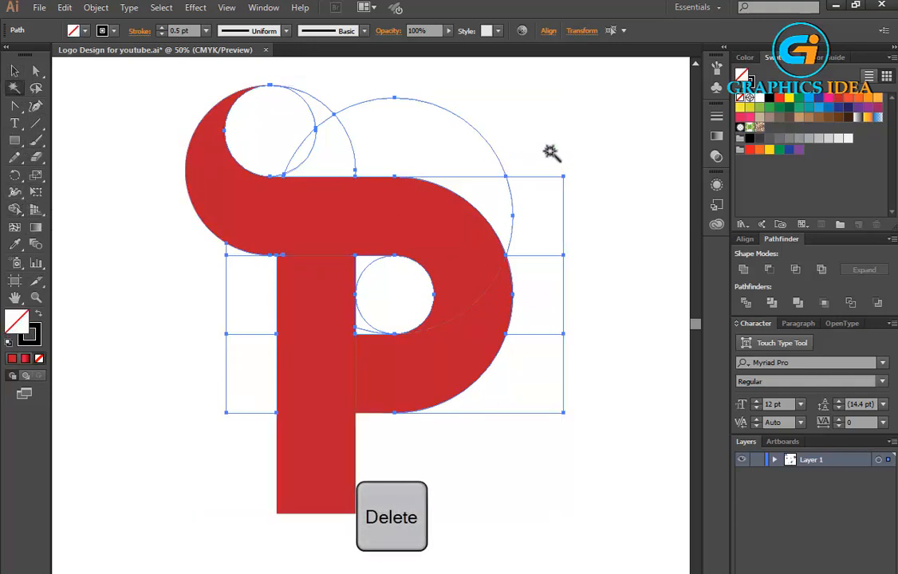
- Apply the white-to-black linear gradient preset to the P's stem
click(14, 71)
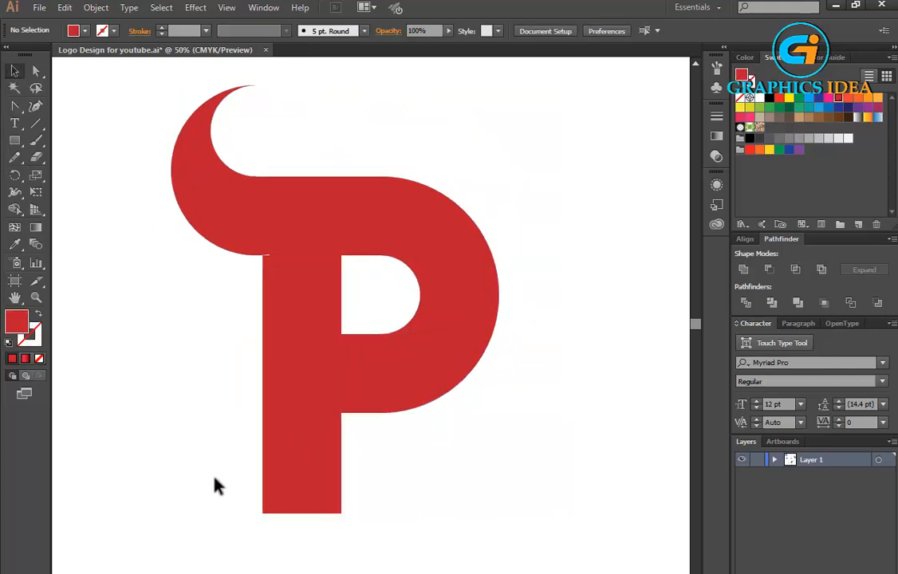
click(338, 407)
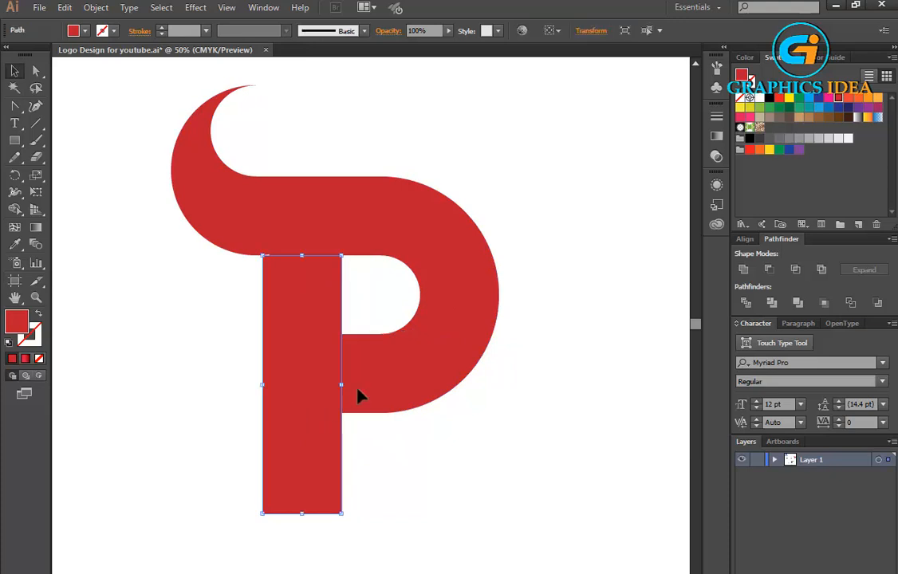
scroll(638, 182, down, 1)
click(716, 136)
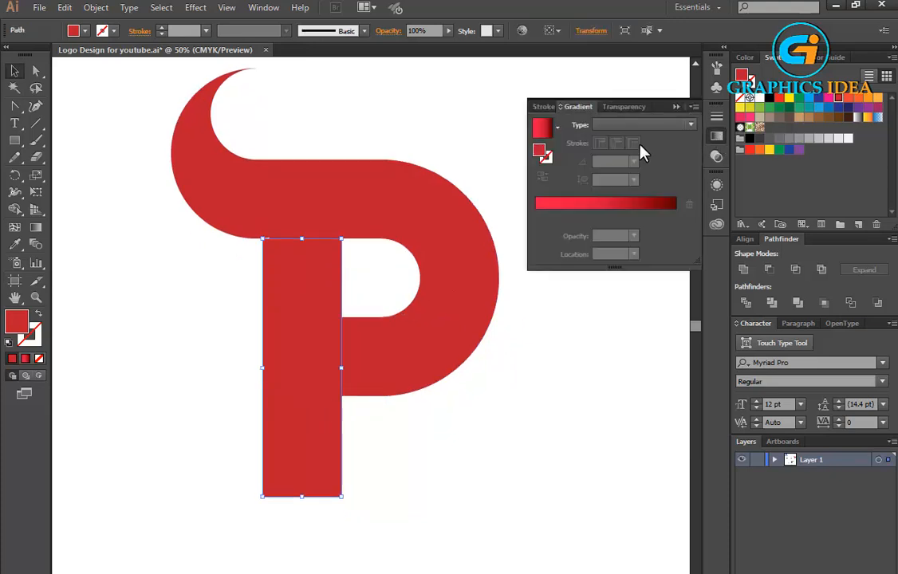
click(542, 129)
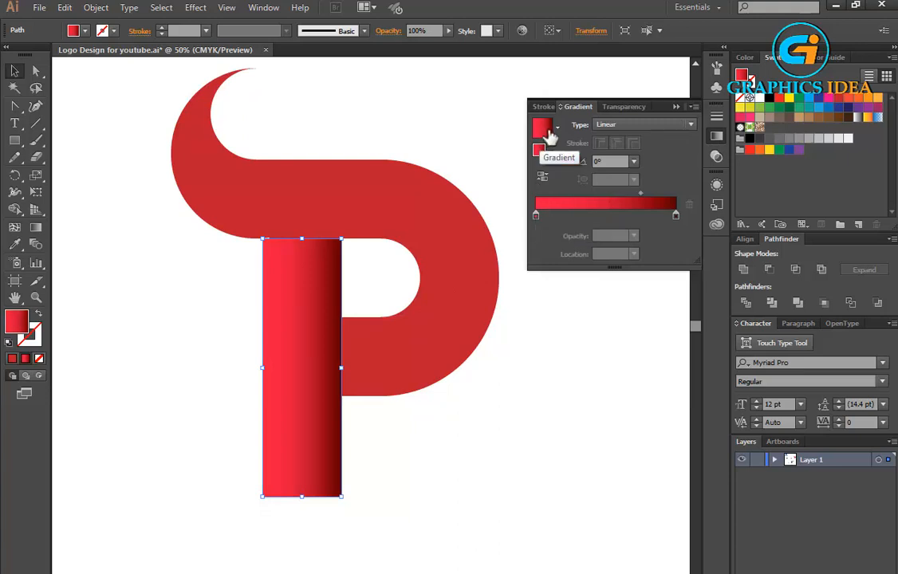
click(556, 127)
click(542, 155)
- Change the gradient's white stop to red with magenta and yellow at 100%
click(535, 216)
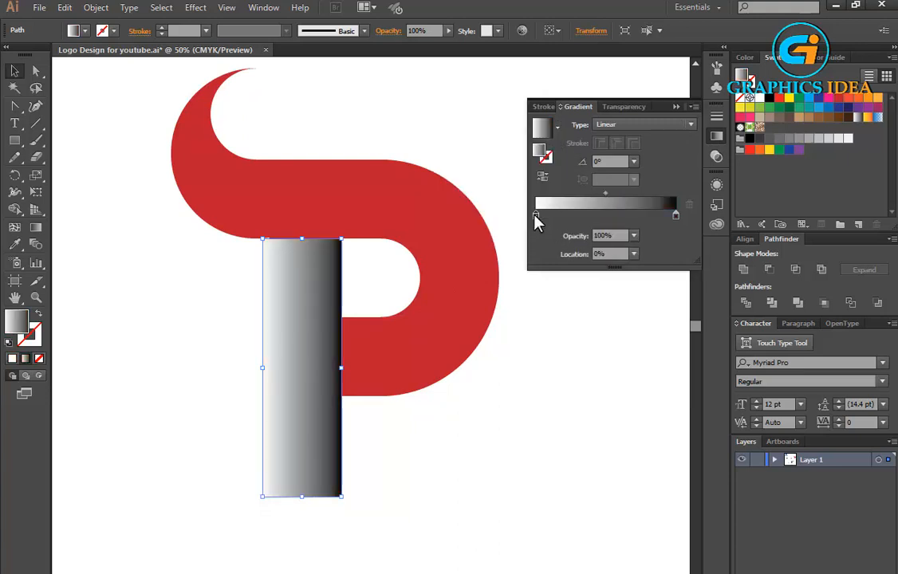
double_click(535, 217)
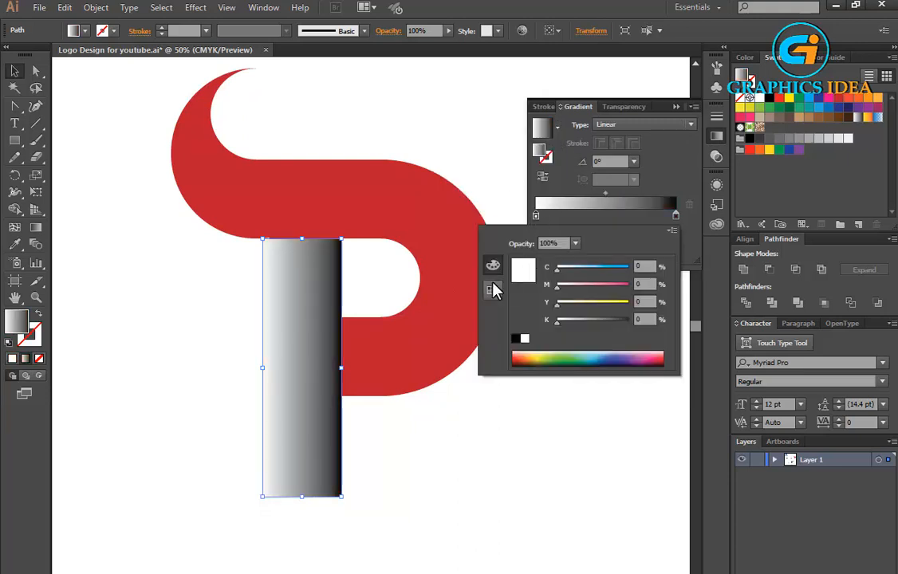
mouse_move(558, 322)
mouse_down()
mouse_move(648, 323)
mouse_move(557, 323)
mouse_up()
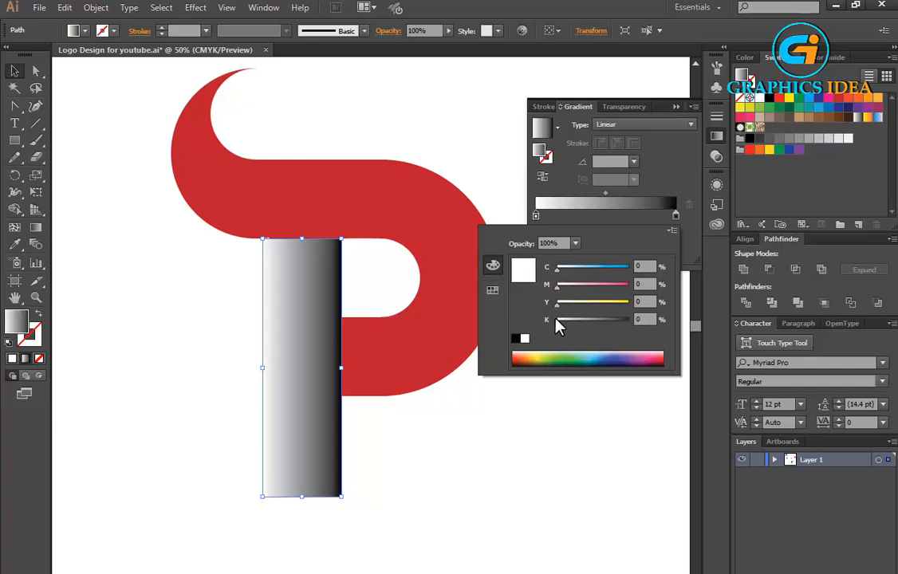
drag(566, 284, 670, 288)
drag(565, 321, 632, 303)
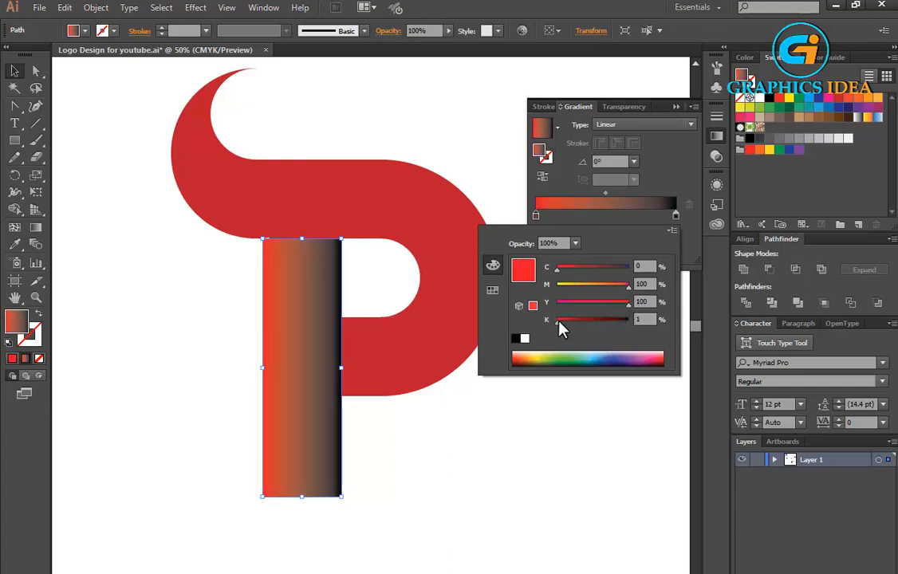
click(623, 306)
- Recolour the gradient's black stop dark red with magenta and yellow at 100% and black at 64%
click(675, 216)
double_click(675, 215)
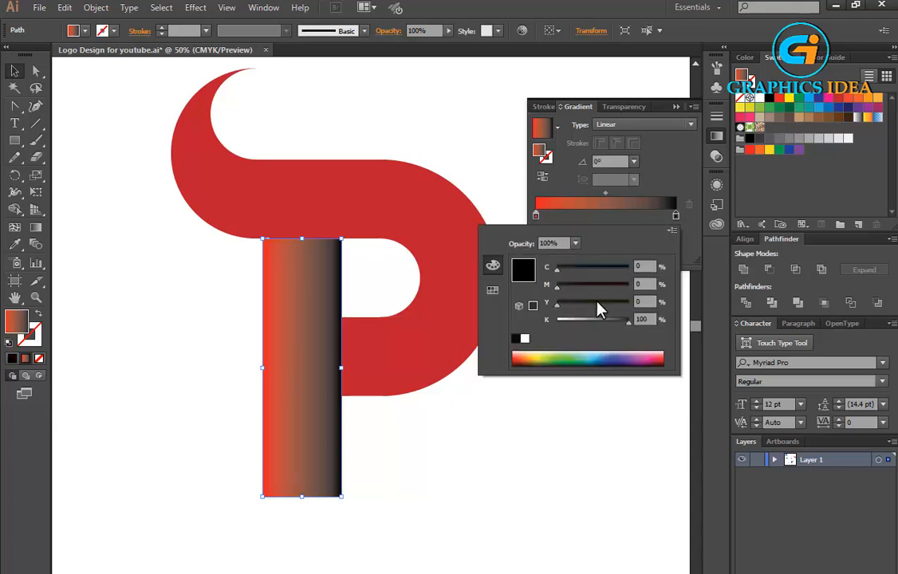
click(524, 338)
drag(588, 284, 636, 285)
drag(589, 304, 640, 301)
drag(566, 322, 599, 322)
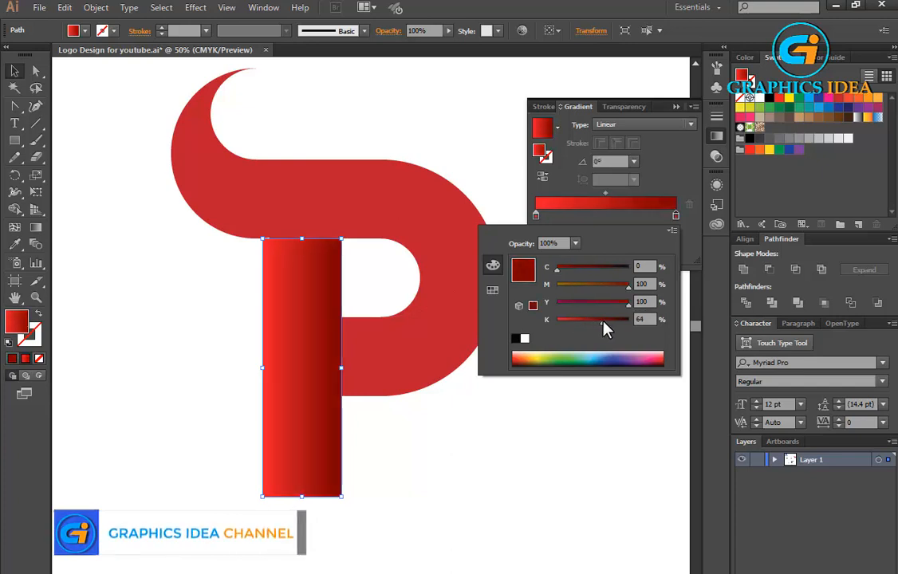
click(507, 140)
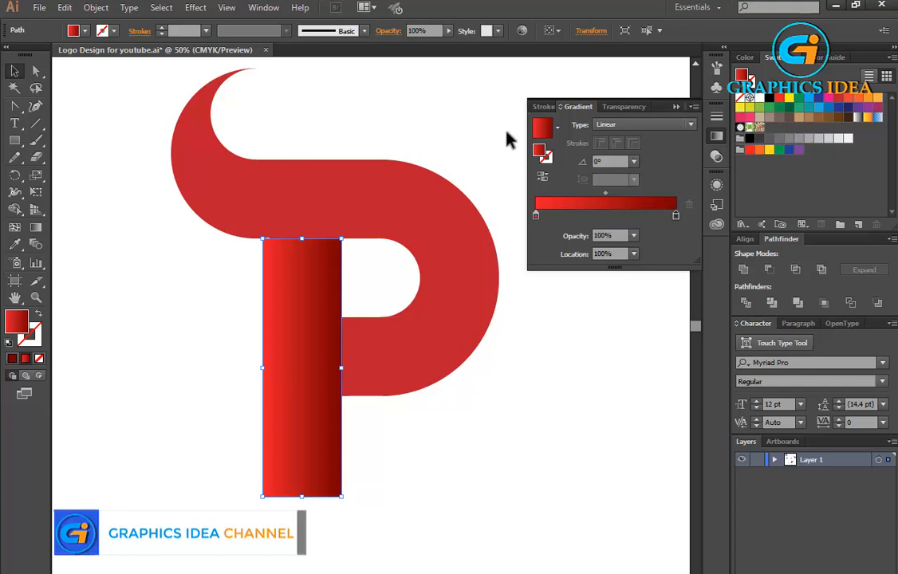
click(676, 107)
- Copy the stem's red gradient onto the upper band and lower bowl with the Eyedropper
drag(90, 134, 267, 335)
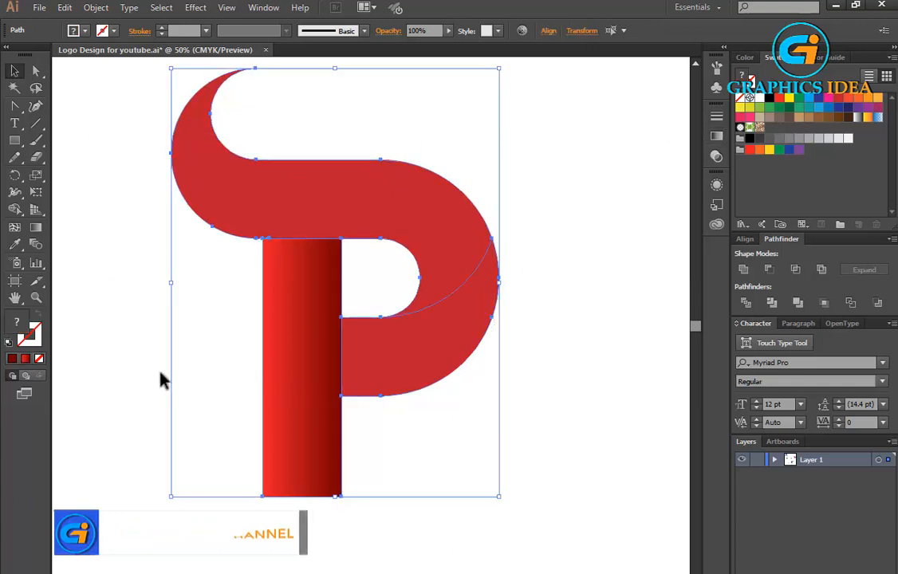
click(15, 245)
click(281, 294)
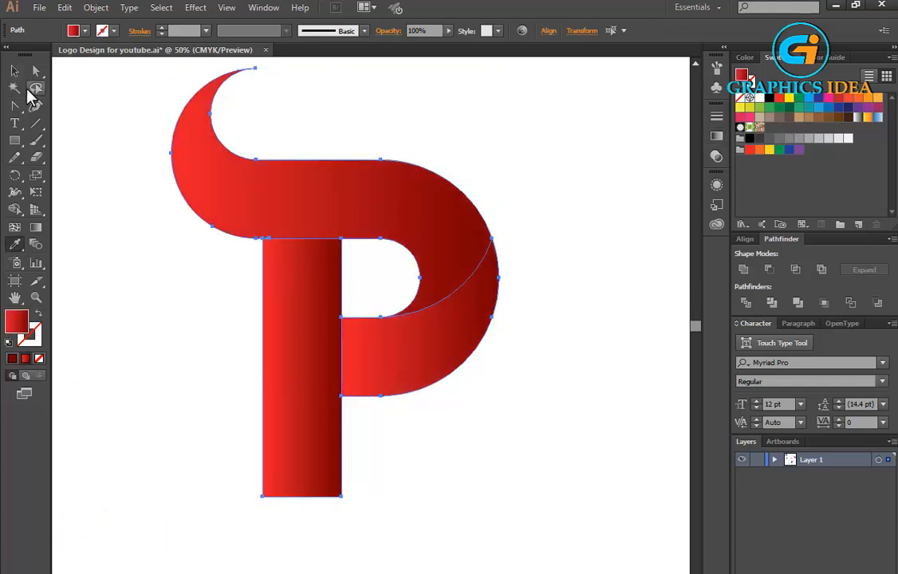
click(14, 72)
click(245, 441)
- Run the stem's gradient vertically from bright red at its base to dark red at its top, with the midpoint at about 67%
click(321, 414)
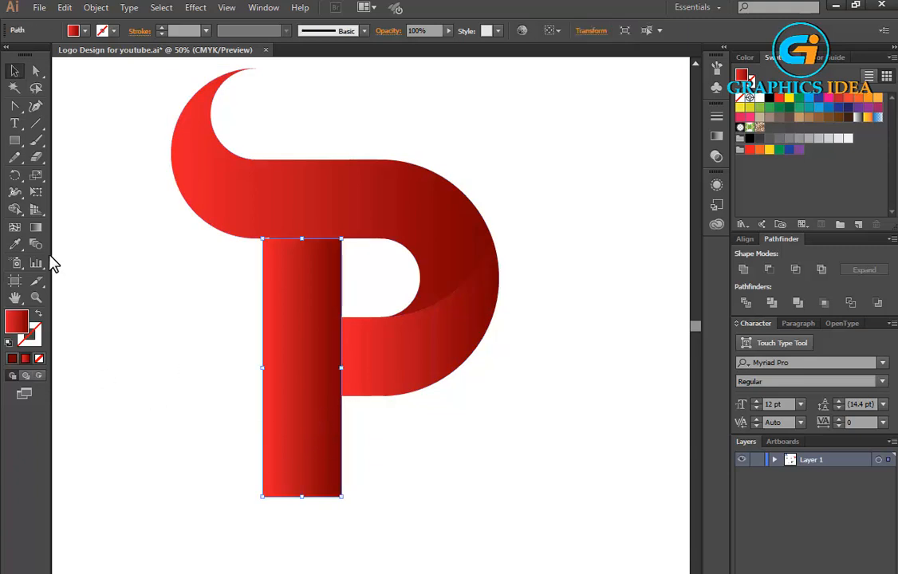
click(36, 227)
drag(294, 445, 301, 252)
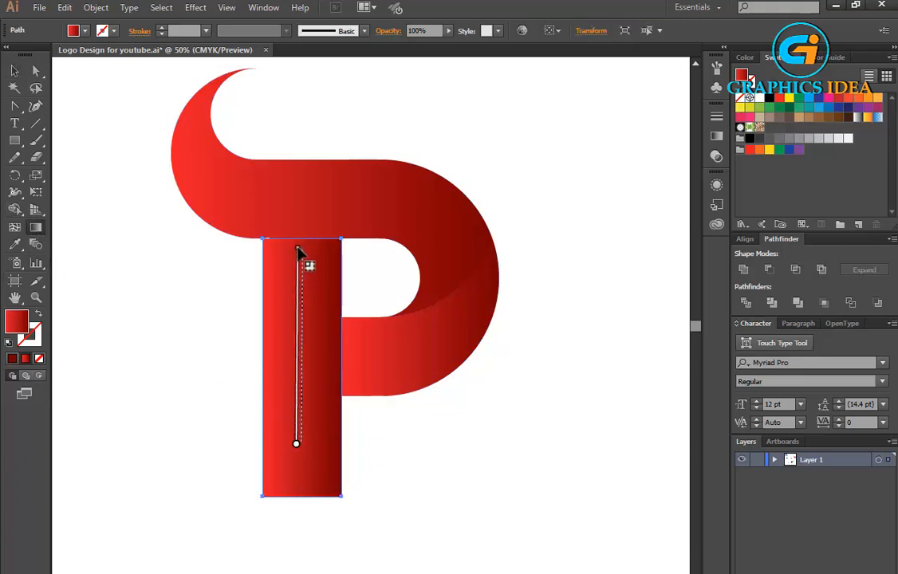
drag(296, 498, 297, 258)
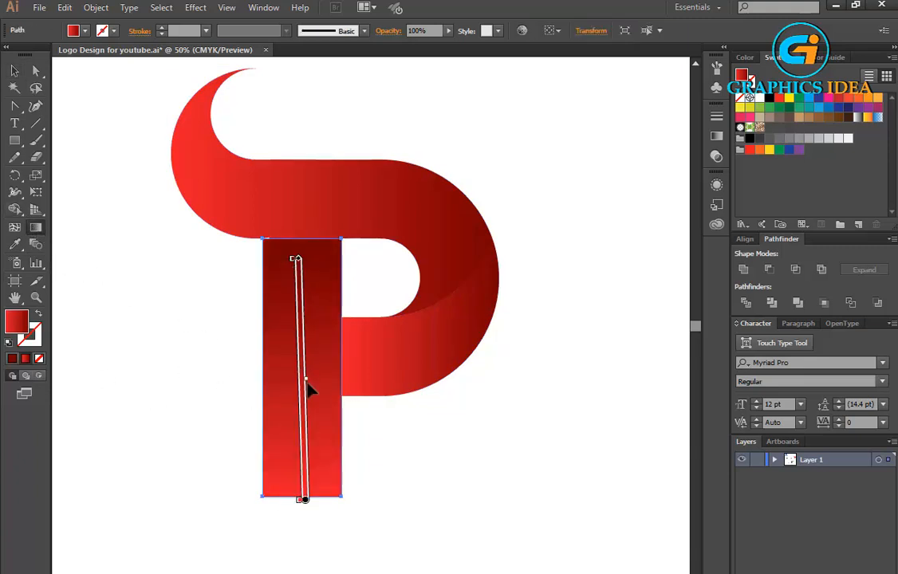
click(14, 76)
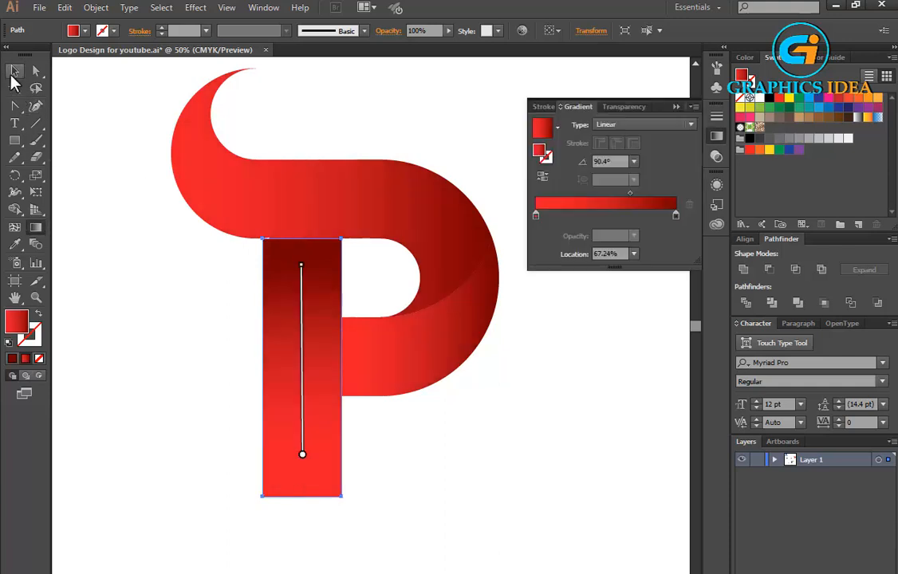
- Redirect the lower bowl's gradient to about -168°, from bright red on its outer curve to dark red beside the stem
click(14, 74)
click(409, 344)
click(38, 229)
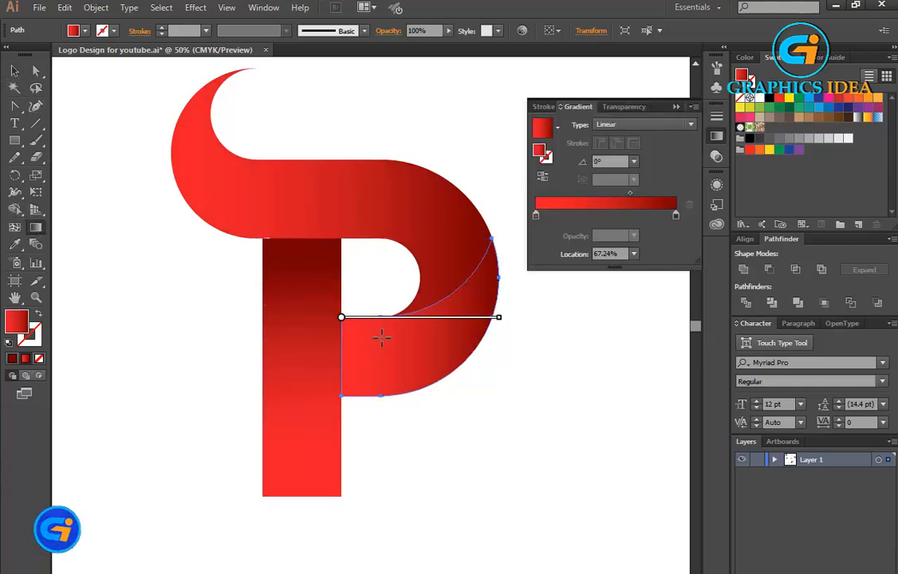
drag(501, 328, 341, 349)
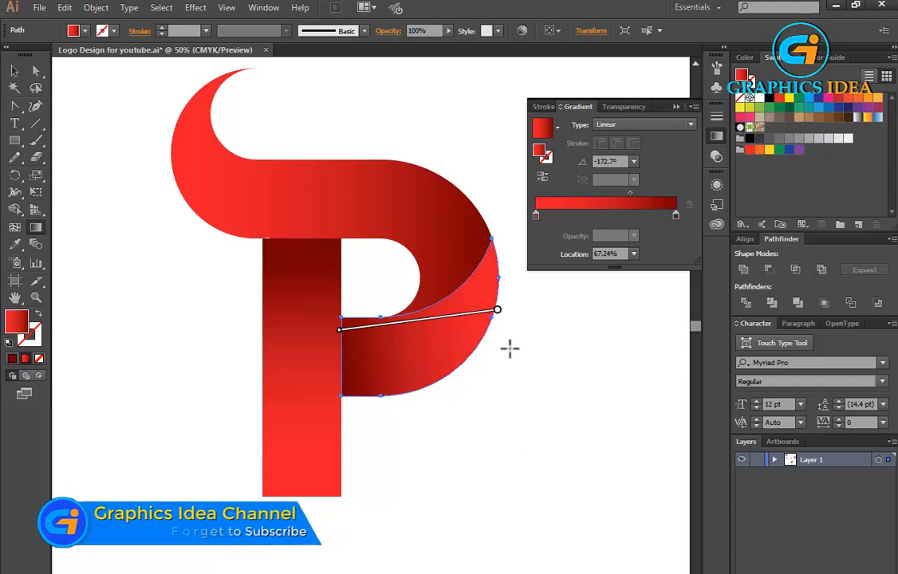
drag(507, 346, 316, 348)
drag(522, 307, 372, 341)
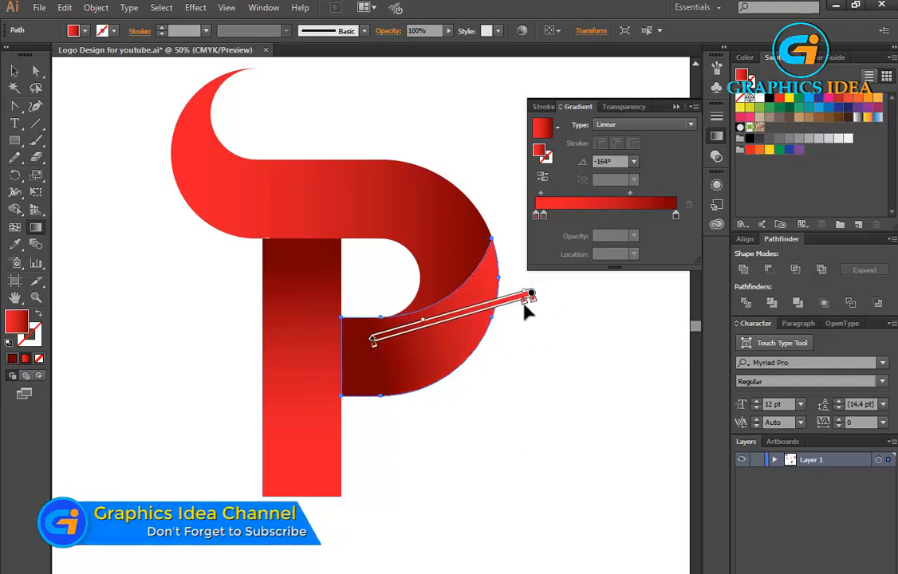
drag(526, 305, 336, 347)
drag(513, 289, 345, 363)
drag(524, 305, 327, 359)
drag(542, 307, 354, 335)
click(14, 70)
click(272, 142)
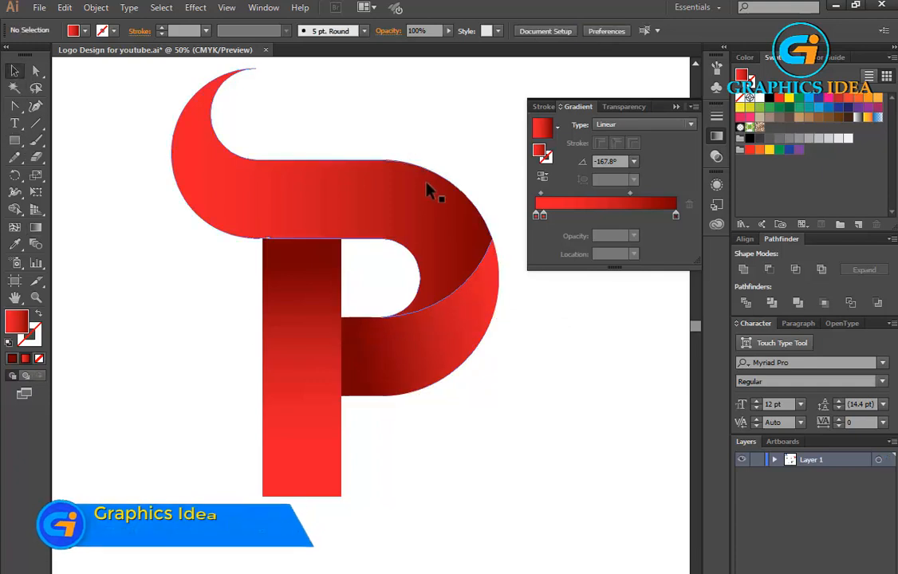
- Angle the upper band's gradient to about -35°, running from bright red near the crescent to dark red at the bowl fold
click(427, 182)
click(40, 230)
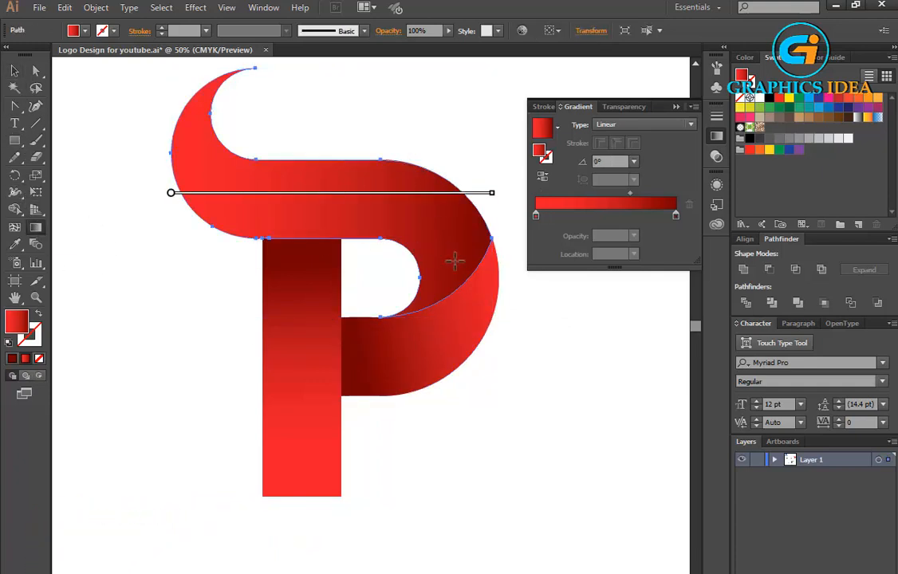
drag(465, 270, 338, 148)
drag(307, 110, 451, 284)
mouse_move(228, 132)
mouse_down()
mouse_move(367, 243)
mouse_move(440, 279)
mouse_up()
click(14, 70)
click(423, 473)
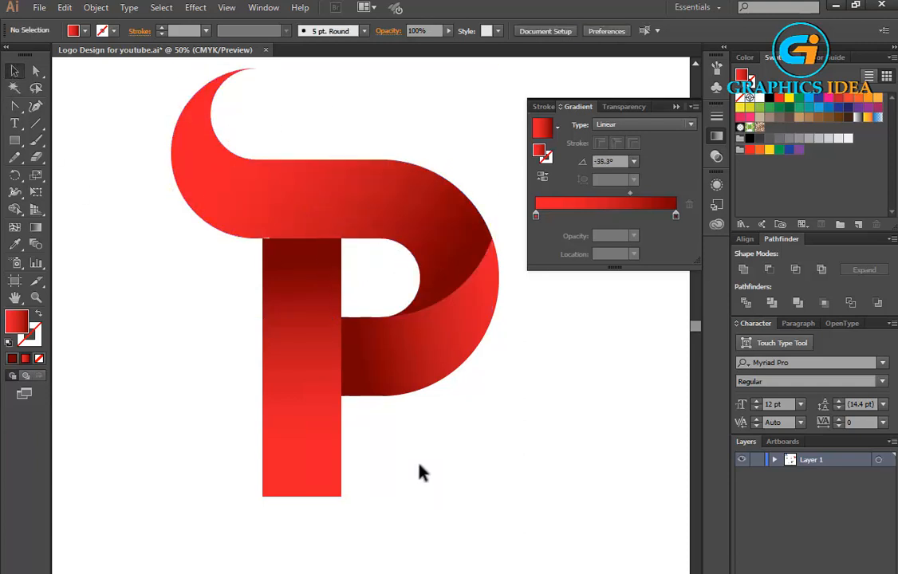
scroll(466, 408, down, 1)
drag(468, 441, 369, 333)
click(477, 439)
drag(467, 439, 429, 380)
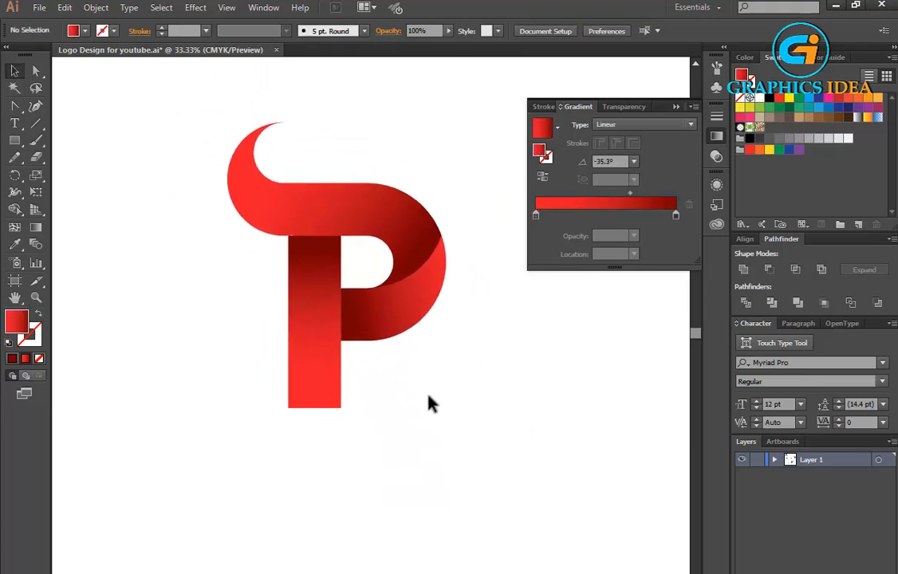
- Add the text "Logo Name Here" at 60 pt below the P
click(675, 107)
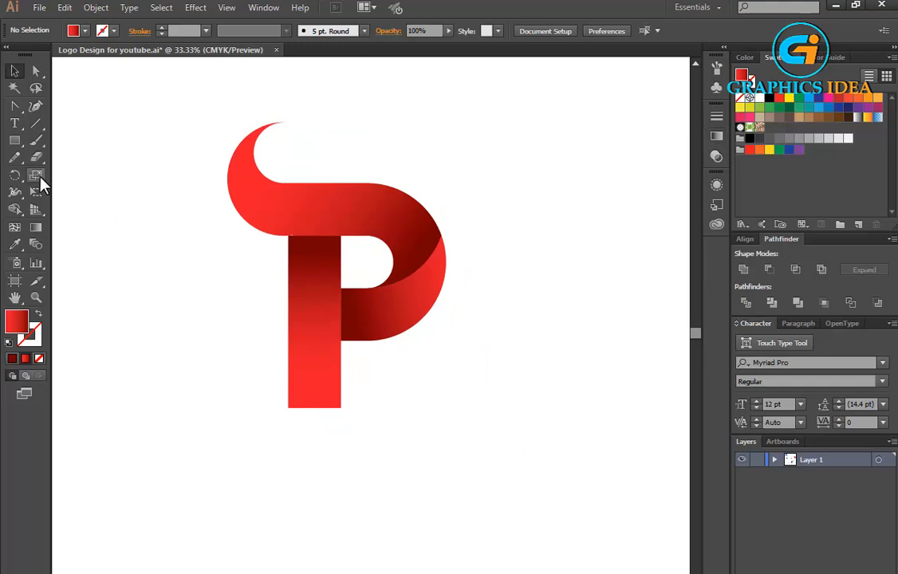
click(26, 126)
scroll(199, 458, down, 1)
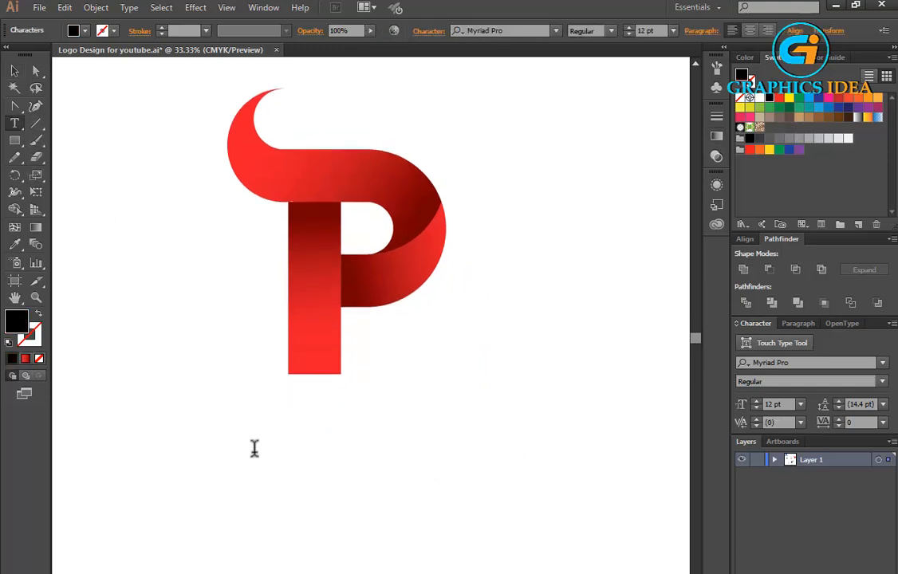
click(673, 31)
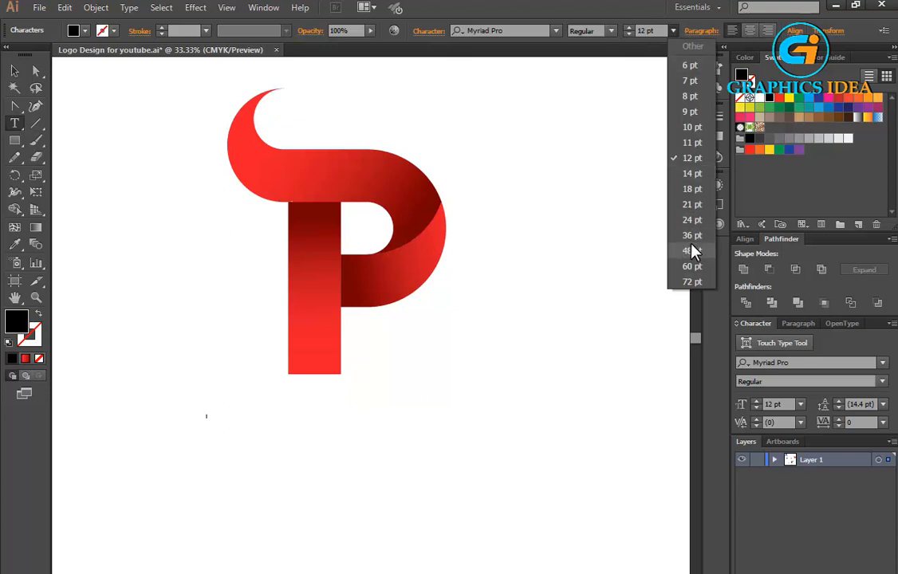
click(692, 255)
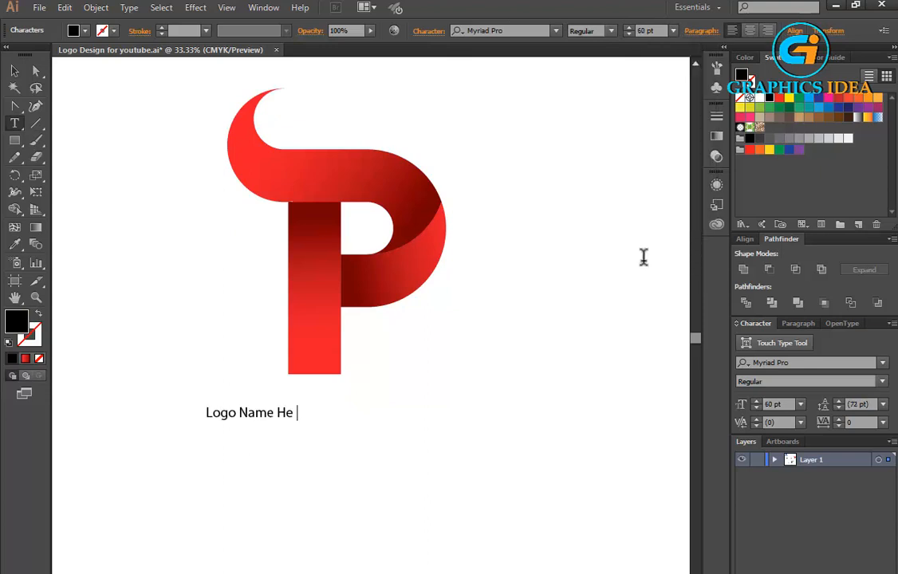
click(15, 71)
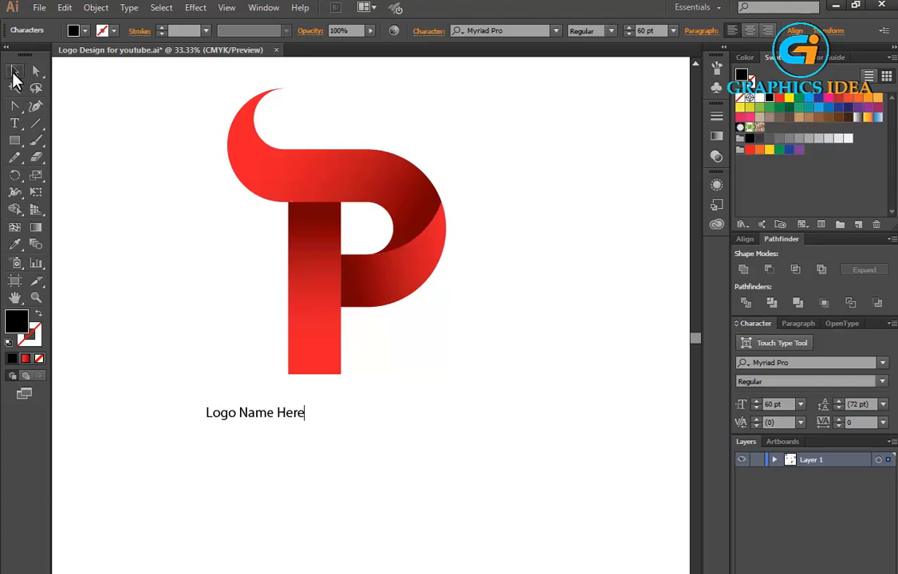
- Convert the logo text to uppercase and enlarge it to about 269 pt, centred beneath the P
click(129, 8)
mouse_move(177, 215)
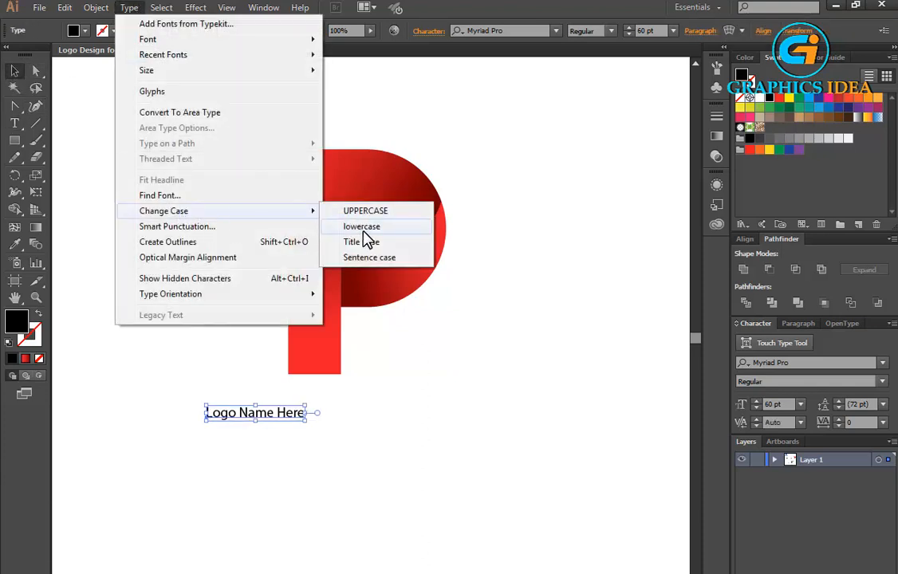
click(369, 207)
drag(313, 420, 545, 477)
drag(475, 432, 425, 424)
drag(511, 446, 569, 522)
drag(451, 421, 461, 425)
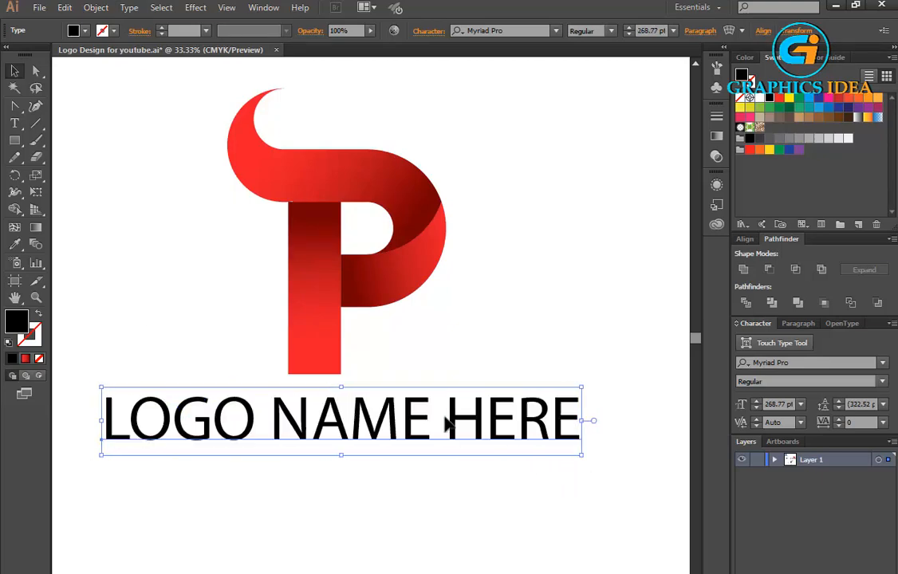
- Browse through the fonts and set the logo text in Palatino Linotype Bold
click(478, 30)
key(Down)
key(Down)
key(Down)
key(Down)
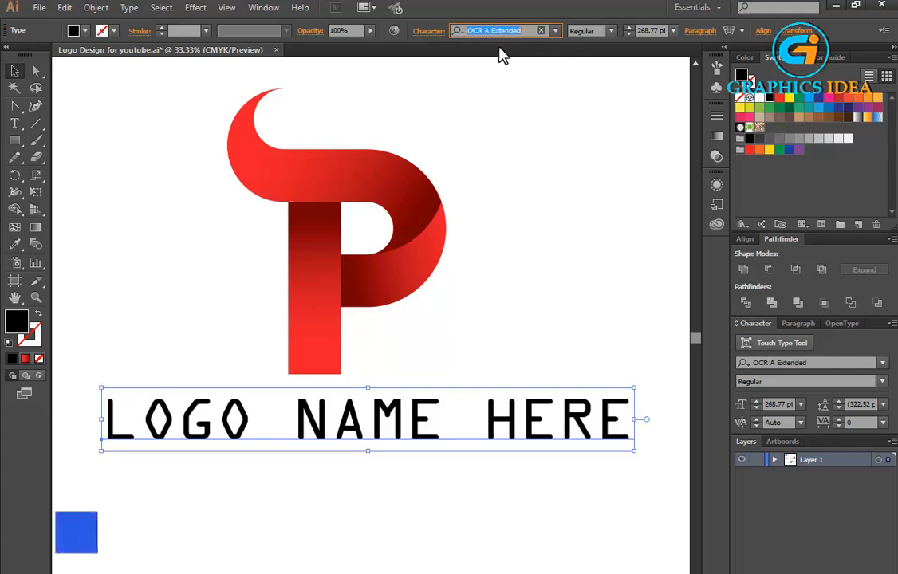
key(Down)
key(Down)
key(Down)
key(Down)
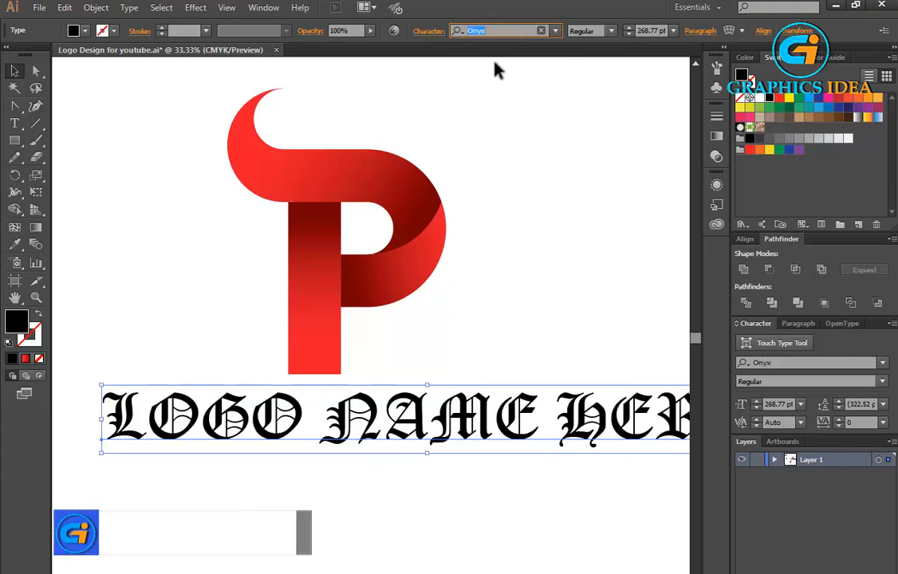
key(Down)
key(Down)
key(Down)
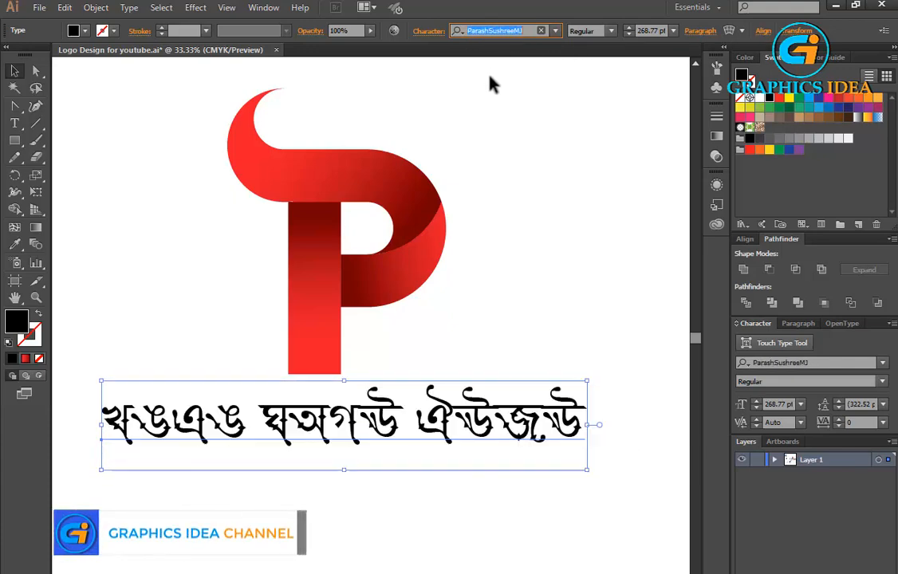
key(Down)
key(Down)
key(Down)
key(Down)
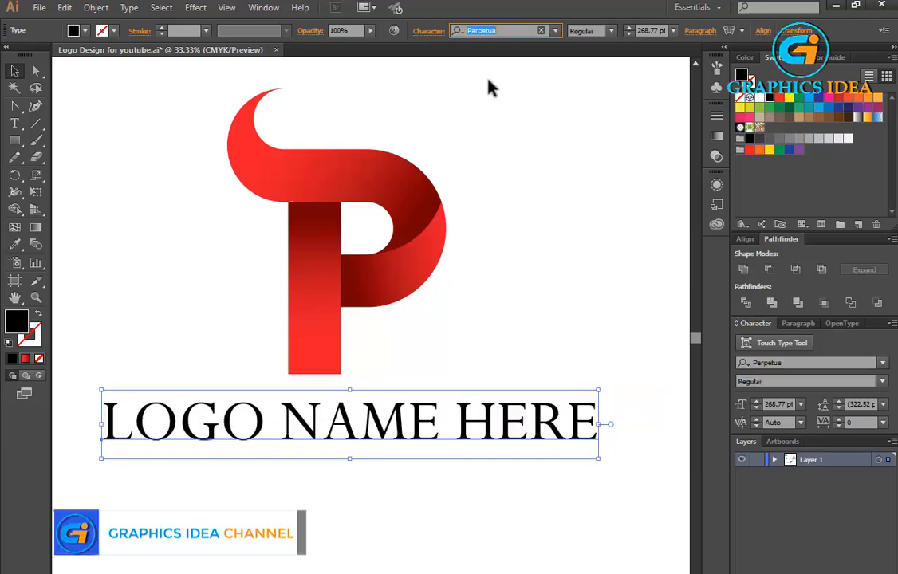
key(Up)
click(609, 32)
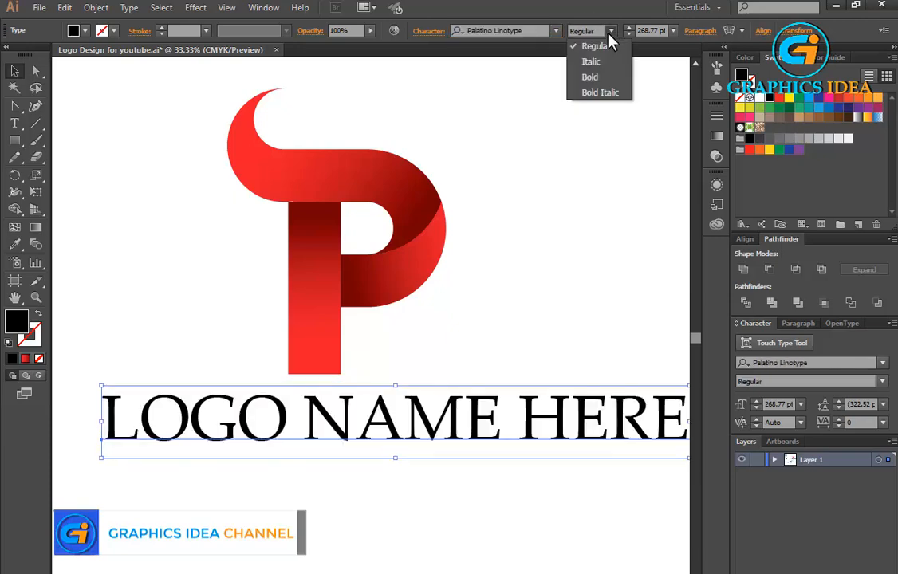
click(590, 76)
- Reposition the text beneath the P and scale the mark and text down together, bringing the text to about 200 pt
drag(558, 358, 514, 353)
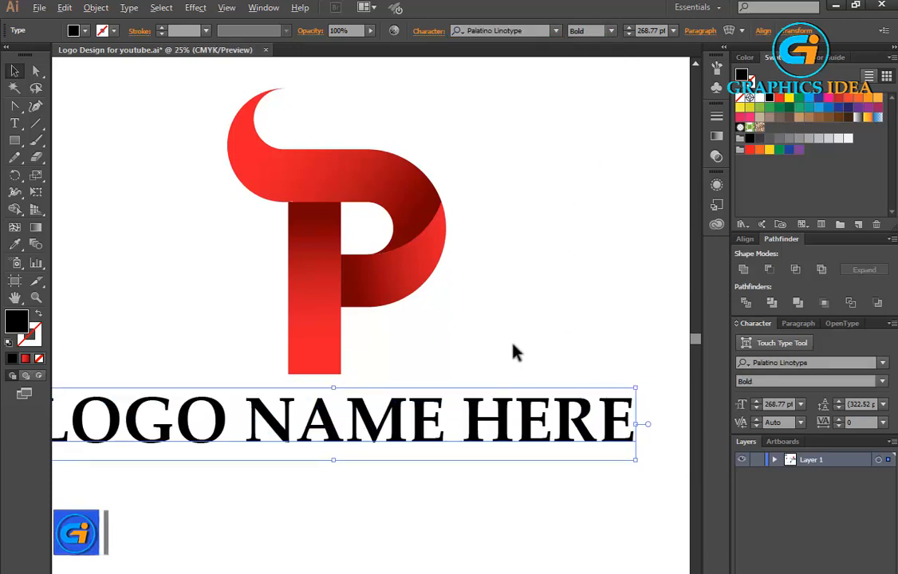
key(ctrl+minus)
drag(471, 393, 536, 283)
key(ctrl+plus)
drag(206, 150, 502, 436)
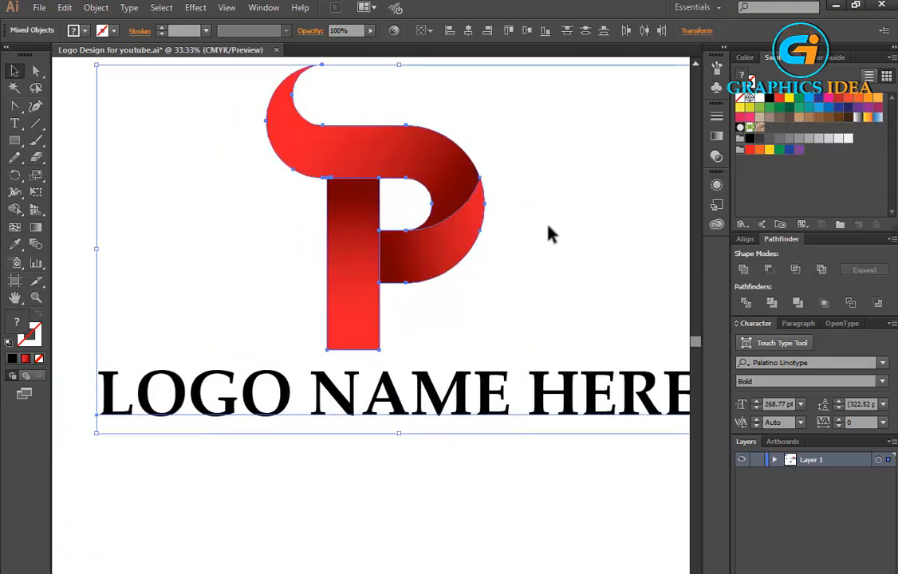
drag(95, 66, 172, 110)
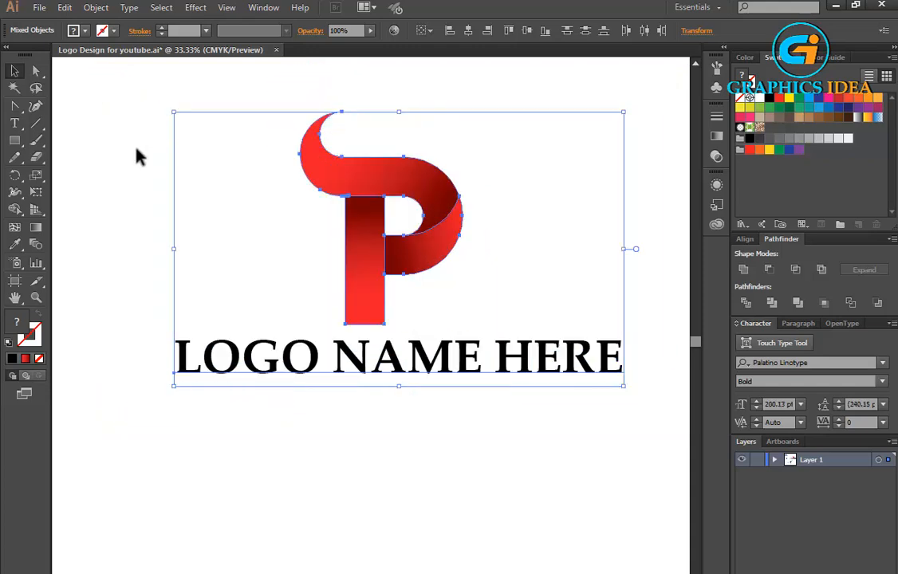
- Shrink the logo text alone to about 184 pt and centre it under the P
click(363, 399)
click(548, 364)
drag(628, 391, 606, 384)
drag(542, 365, 513, 361)
click(469, 413)
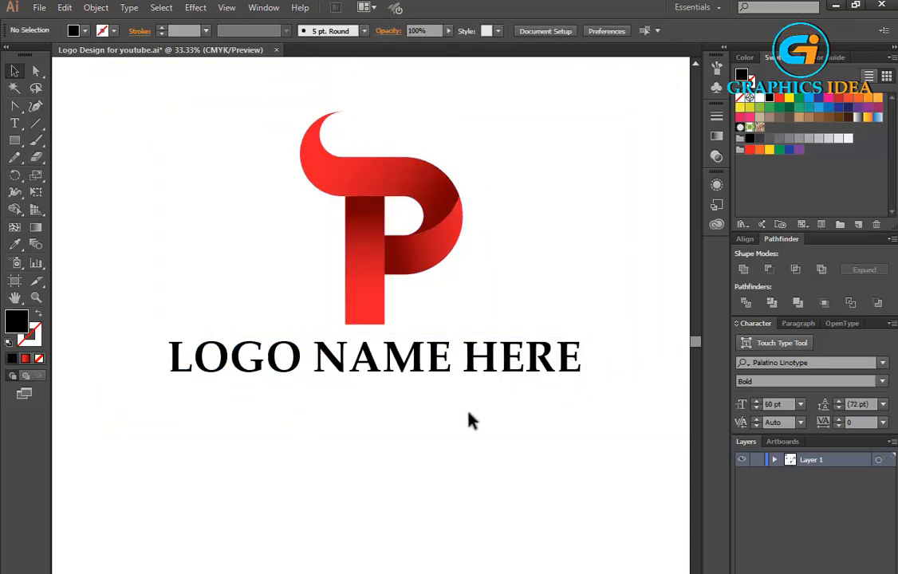
- Recolour the words "LOGO NAME" with an orange-red swatch
click(15, 124)
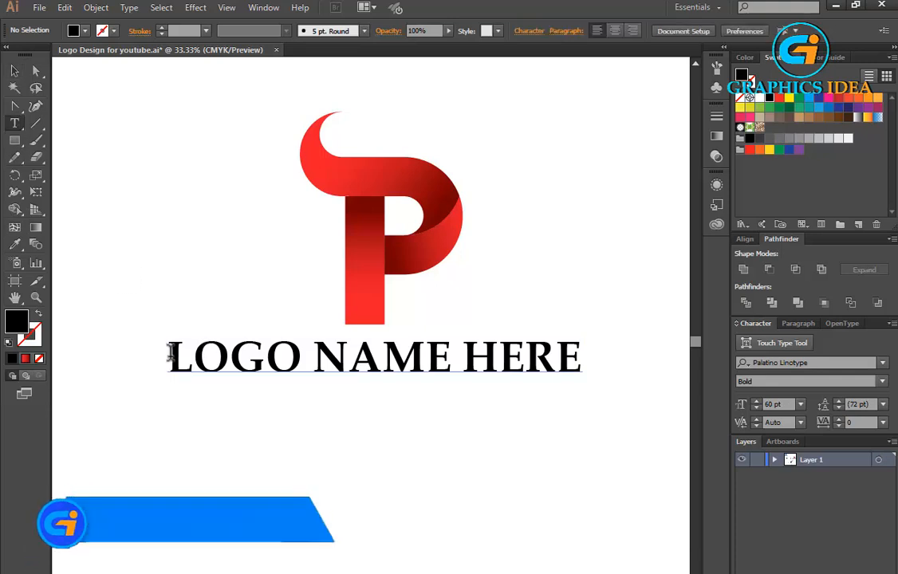
drag(171, 356, 452, 356)
click(84, 31)
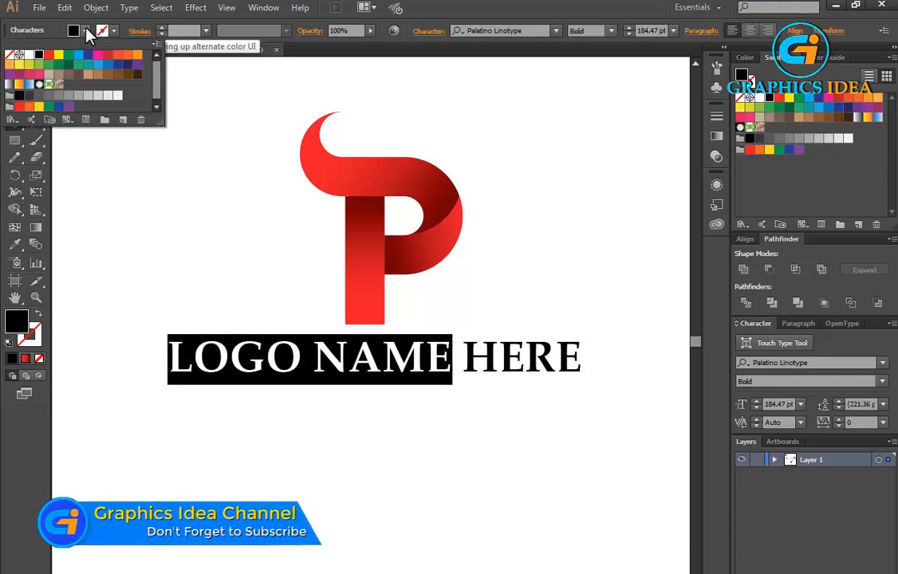
click(118, 54)
key(Escape)
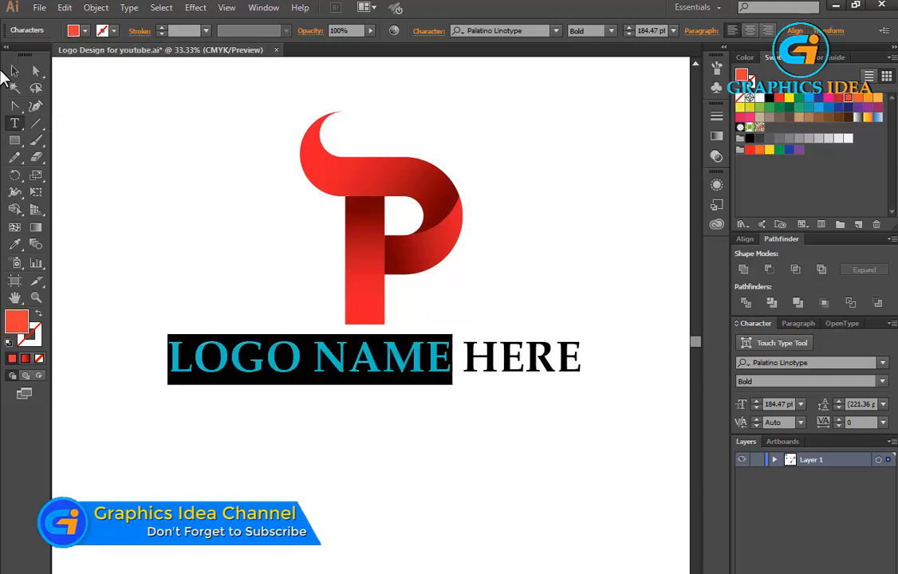
- Recolour the words "LOGO NAME" with a darker red swatch
key(Escape)
click(133, 144)
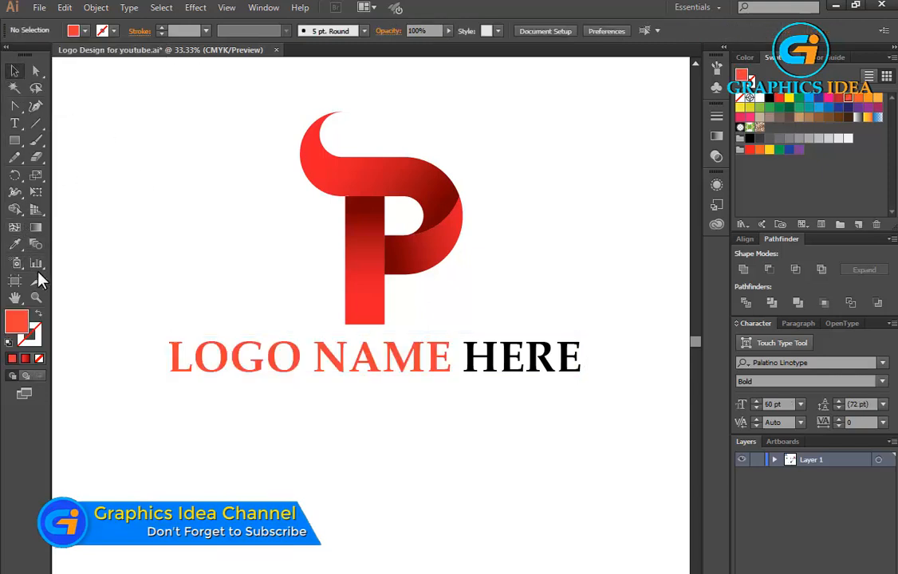
click(14, 122)
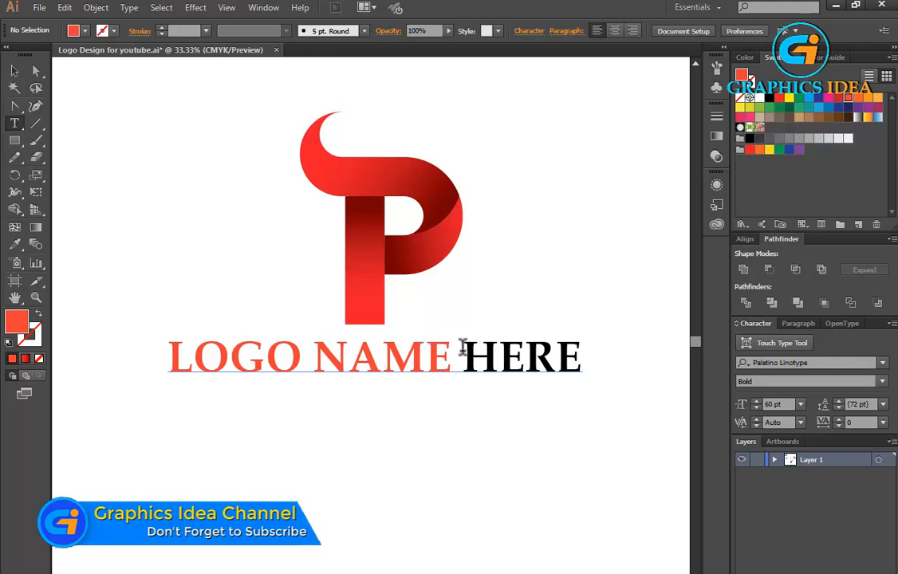
drag(169, 357, 462, 357)
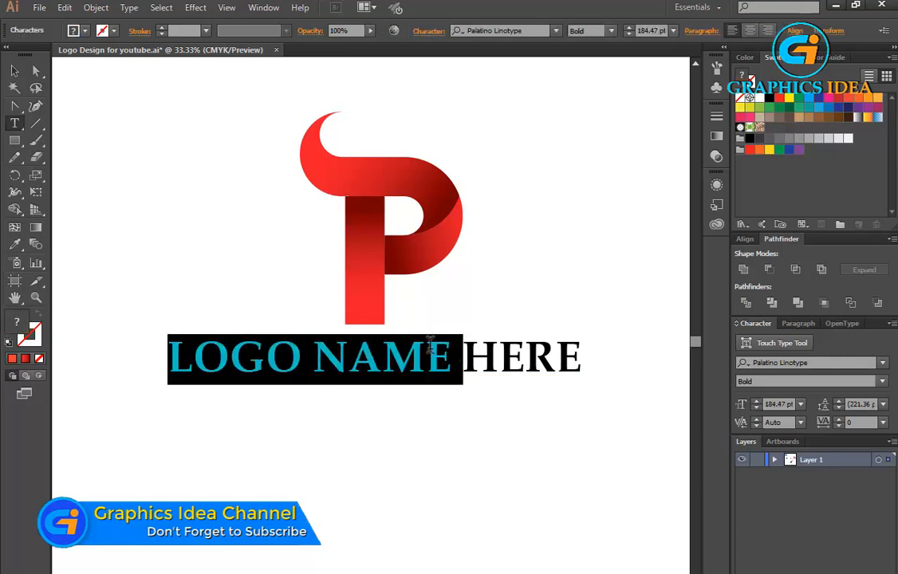
click(84, 30)
click(107, 55)
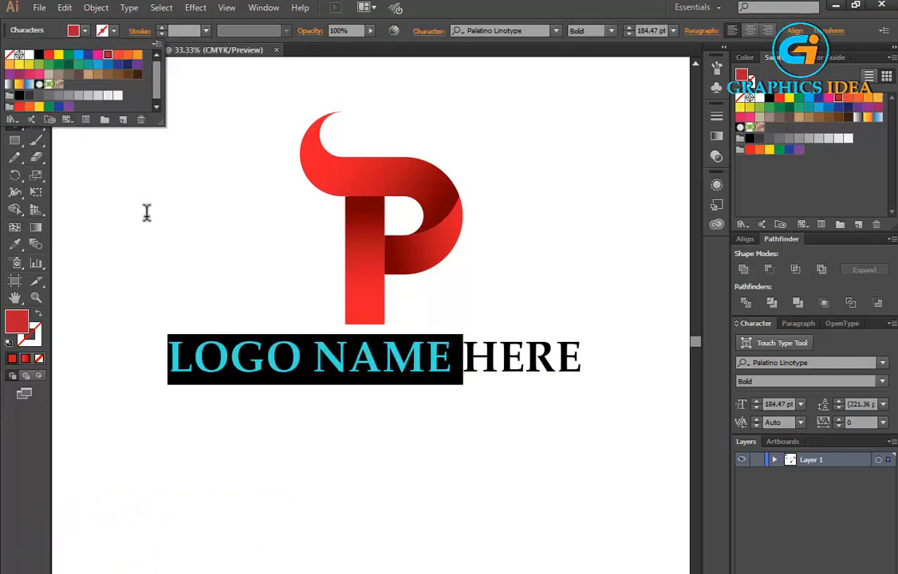
click(15, 70)
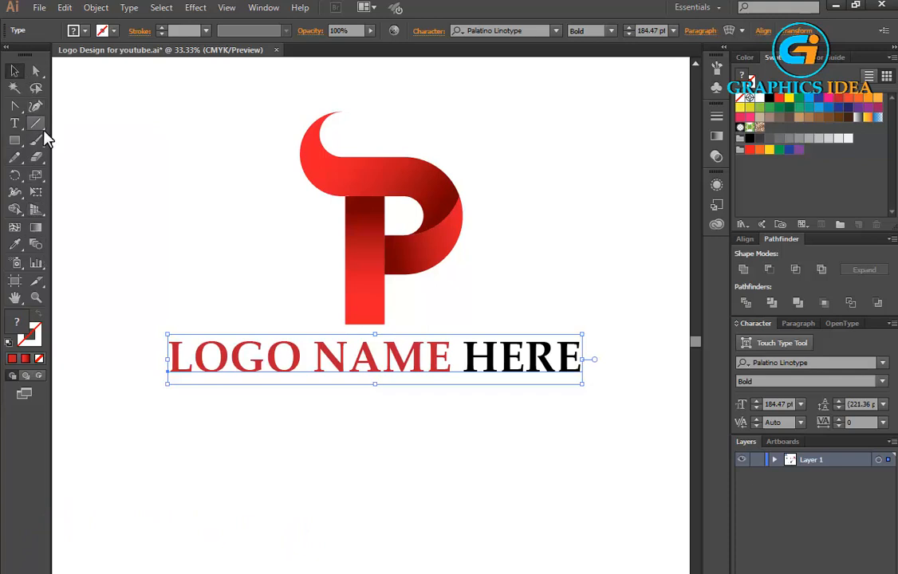
- Recolour the word "HERE" with an orange swatch and deselect the text
click(17, 124)
drag(462, 351, 605, 353)
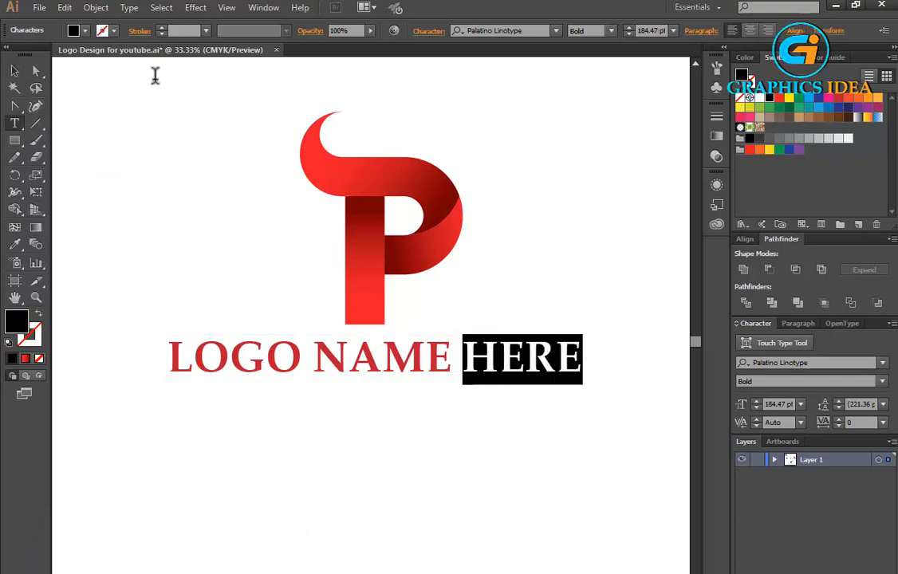
click(84, 30)
click(137, 54)
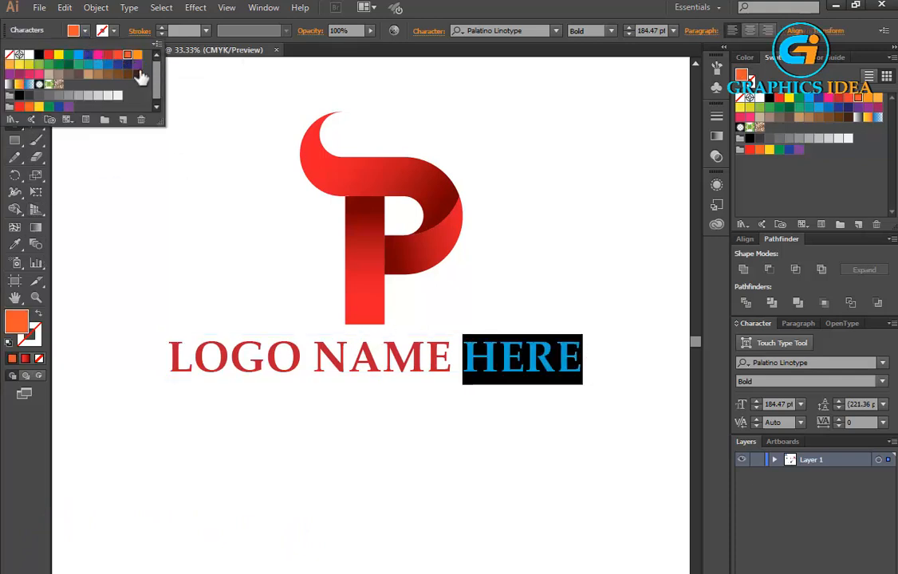
click(13, 71)
click(158, 159)
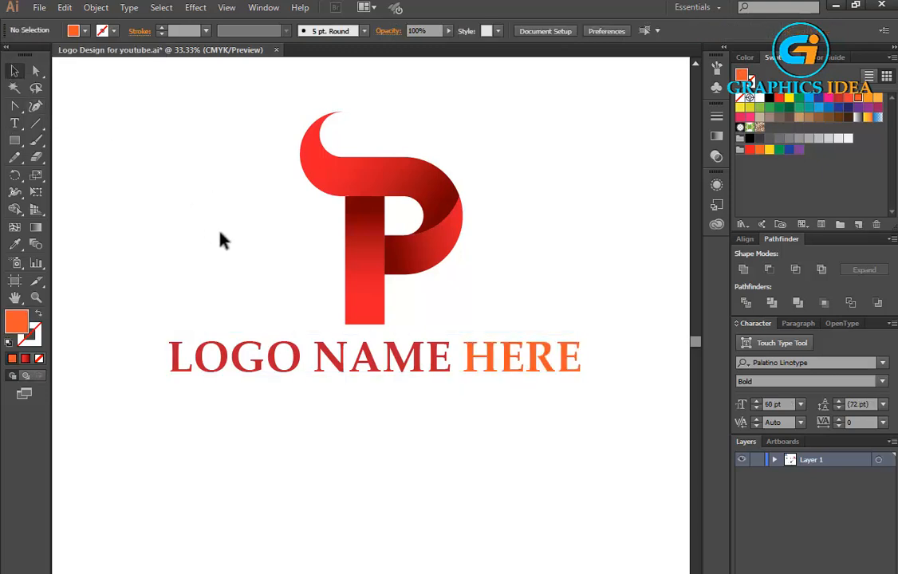
- Enlarge the P mark and caption together until the text is about 207 pt, and shift them slightly to the right
scroll(221, 241, up, 1)
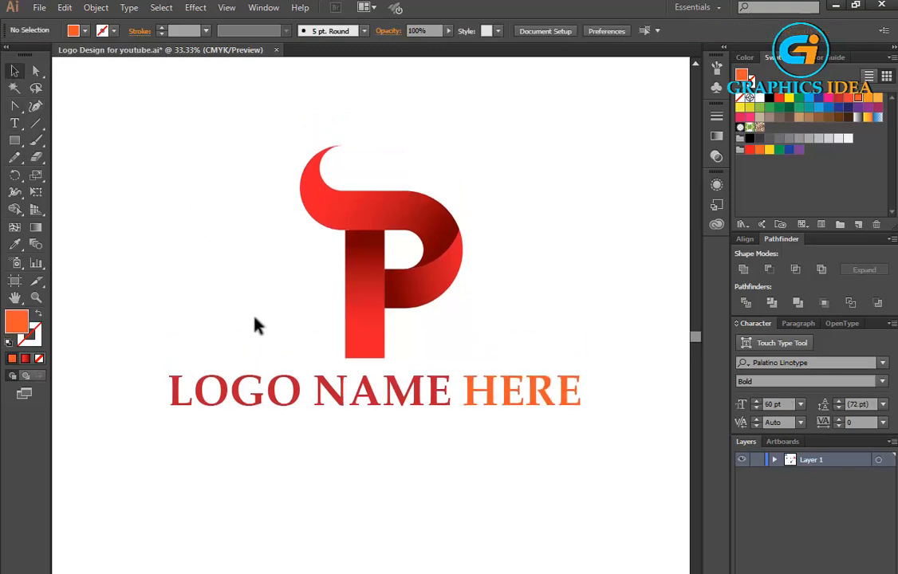
drag(284, 328, 244, 316)
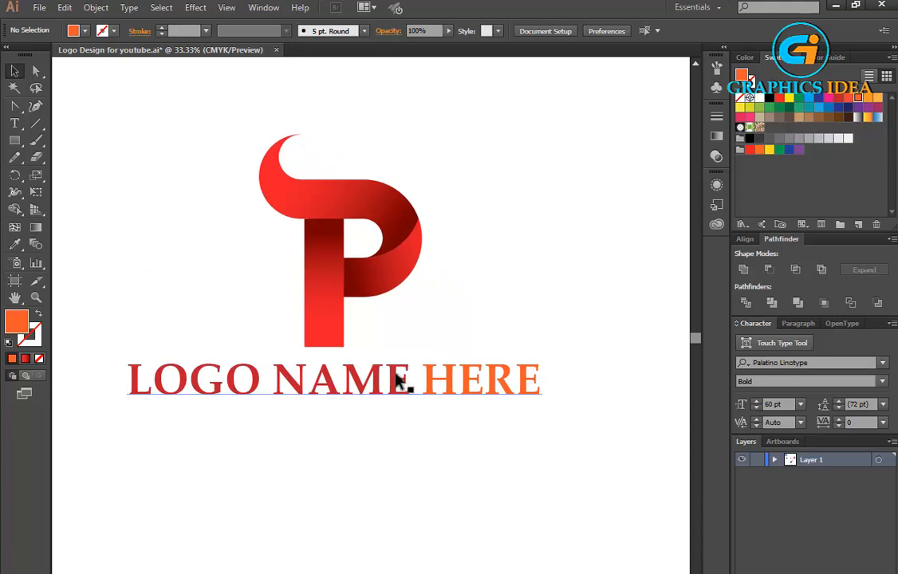
key(ctrl+t)
key(ctrl+t)
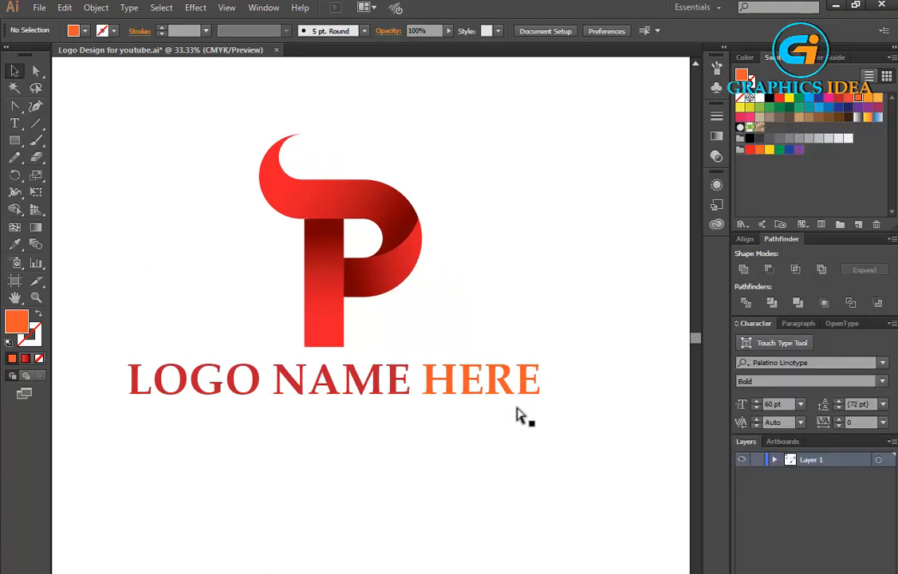
drag(169, 158, 562, 500)
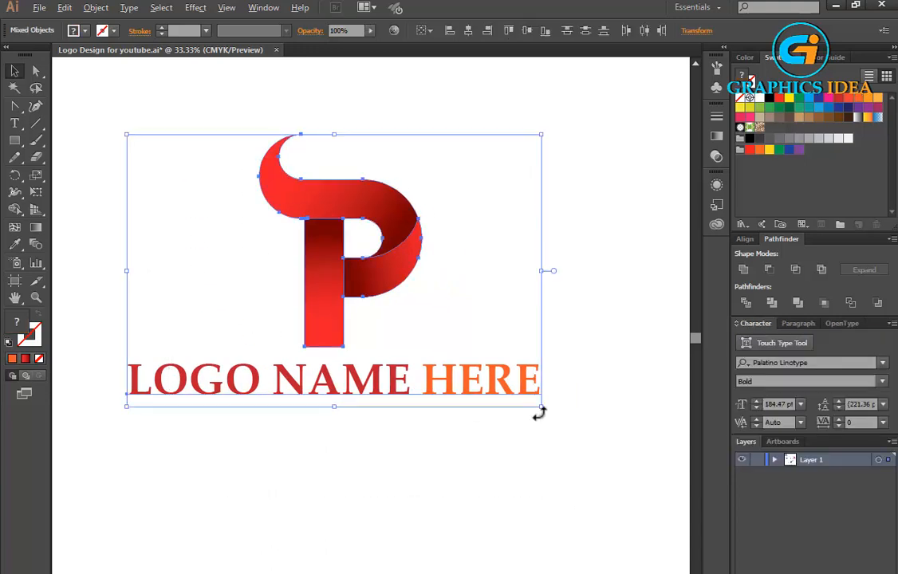
drag(537, 410, 567, 423)
drag(324, 345, 355, 351)
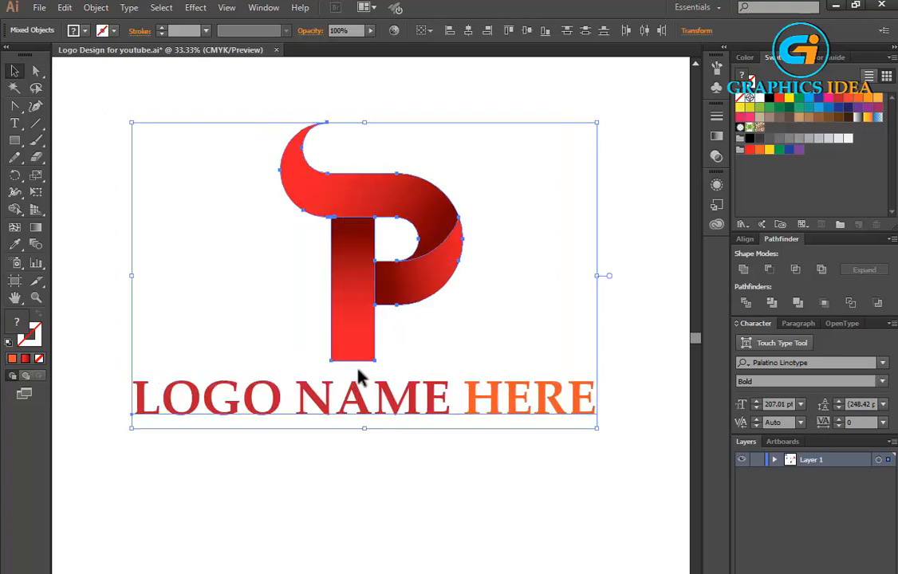